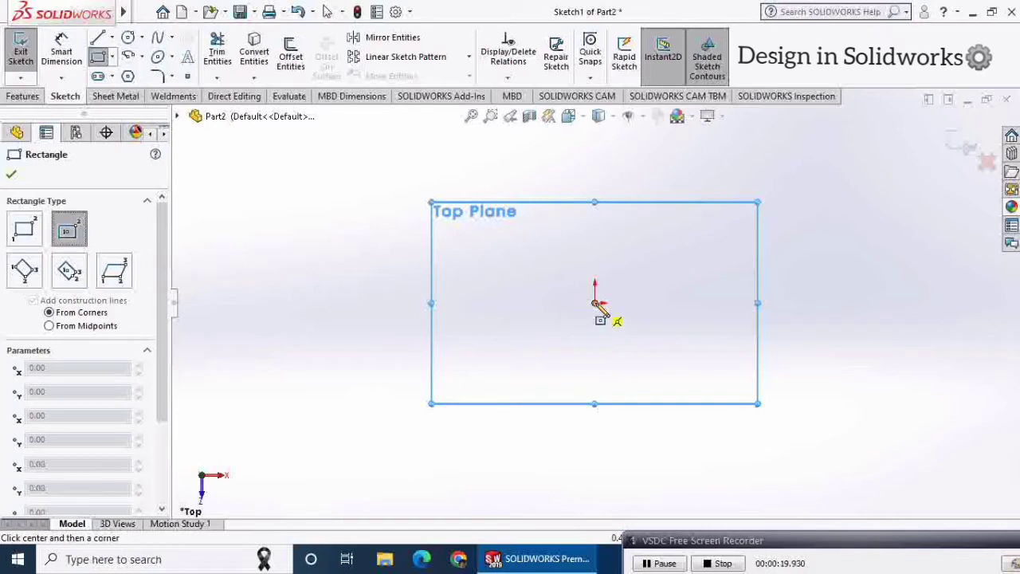
Draw a center rectangle from the origin on the Top Plane and set its width to 320 mm
click(627, 165)
click(98, 57)
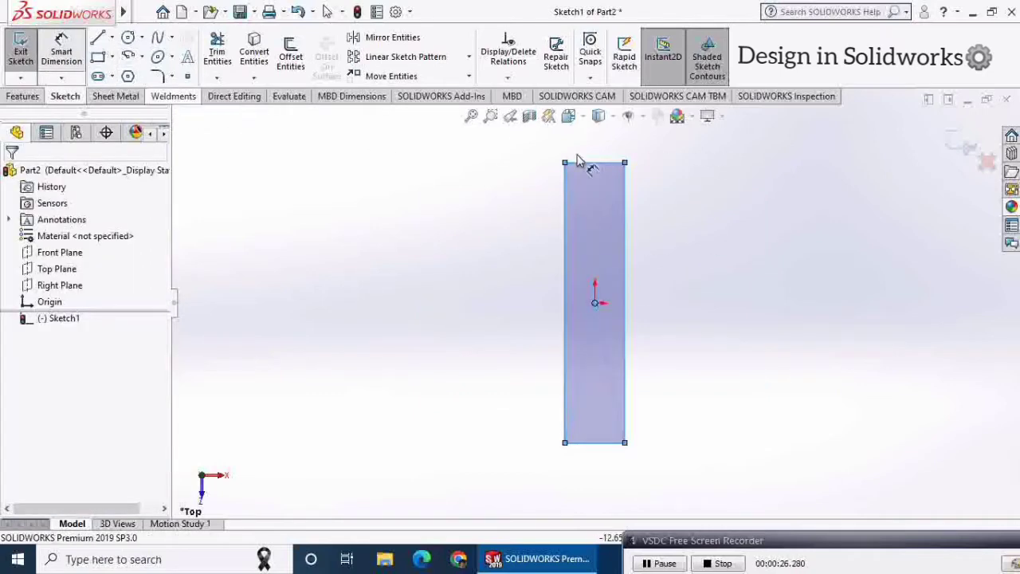
click(593, 165)
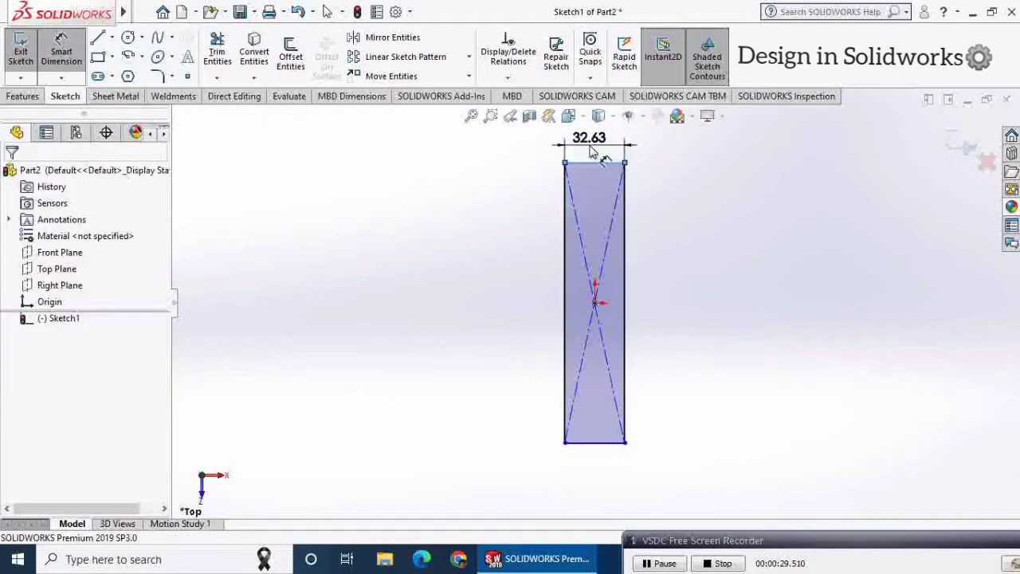
click(590, 144)
text(320)
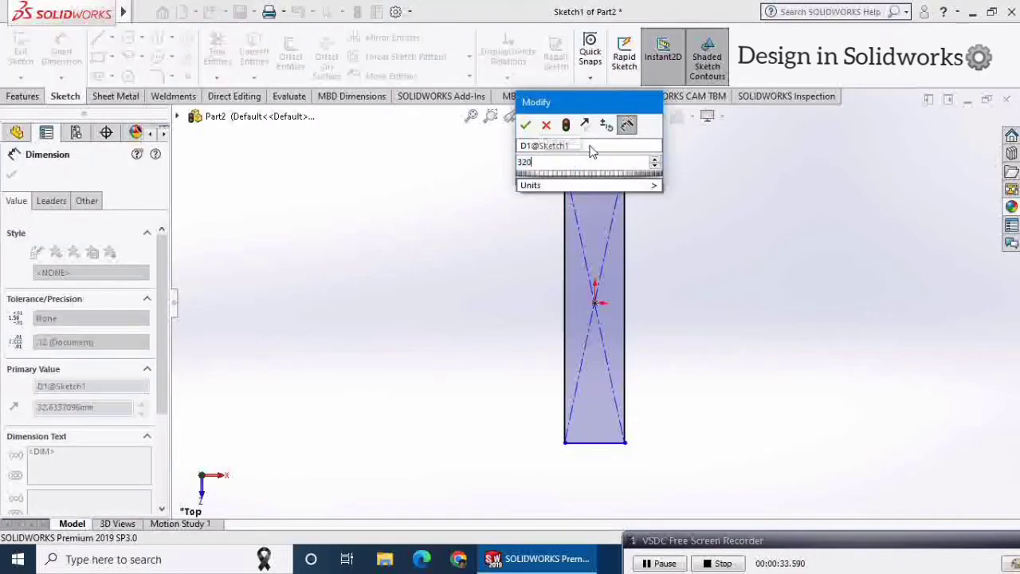
key(Return)
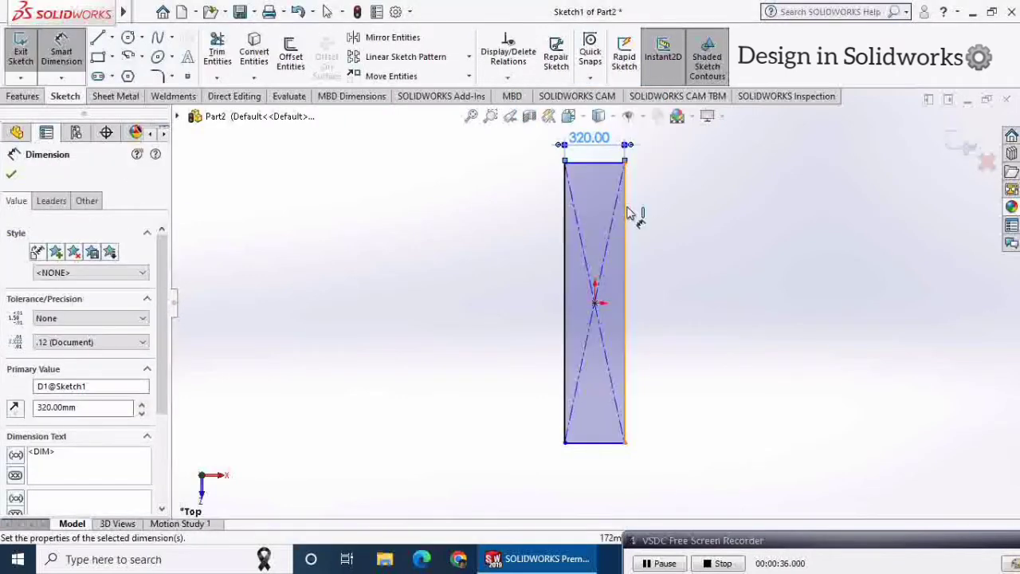
Dimension the rectangle's long vertical side and set its length to 1700 mm
click(626, 213)
click(716, 263)
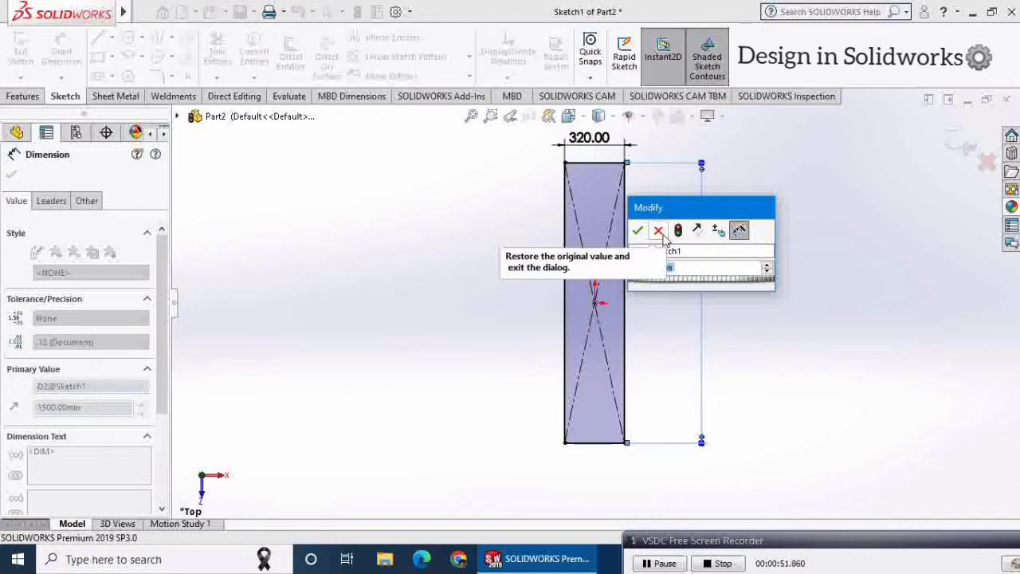
text(1)
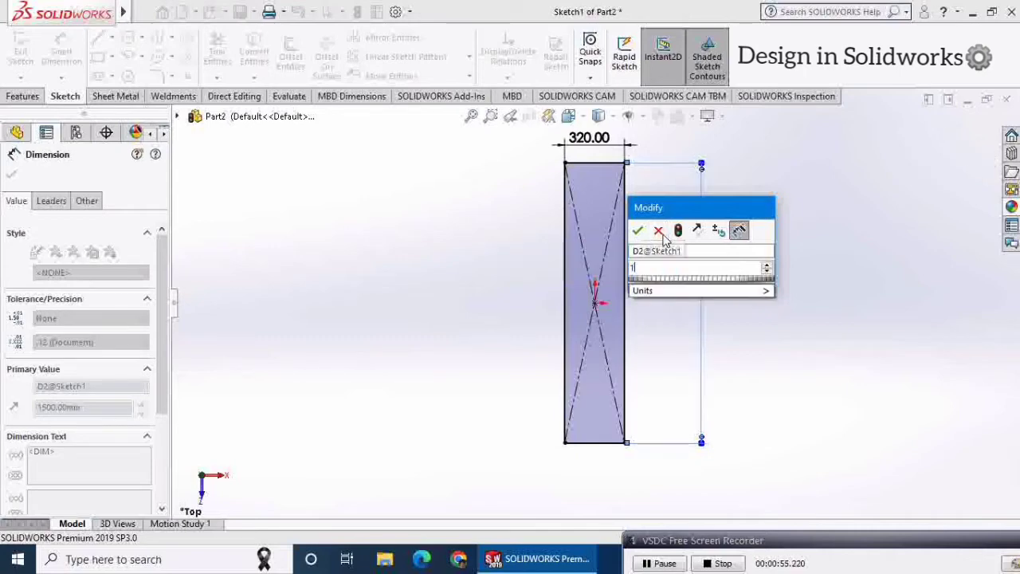
text(700)
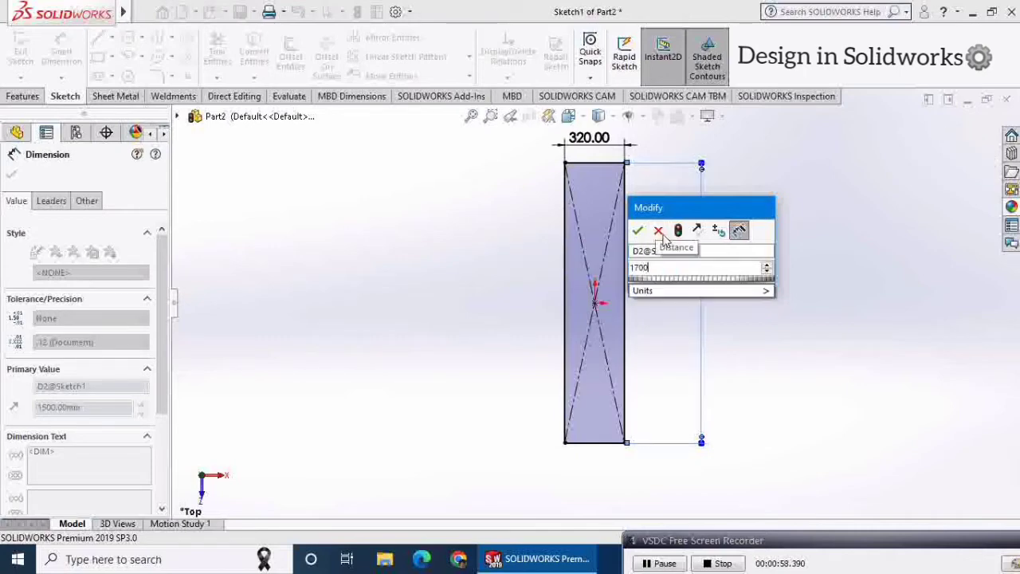
key(Return)
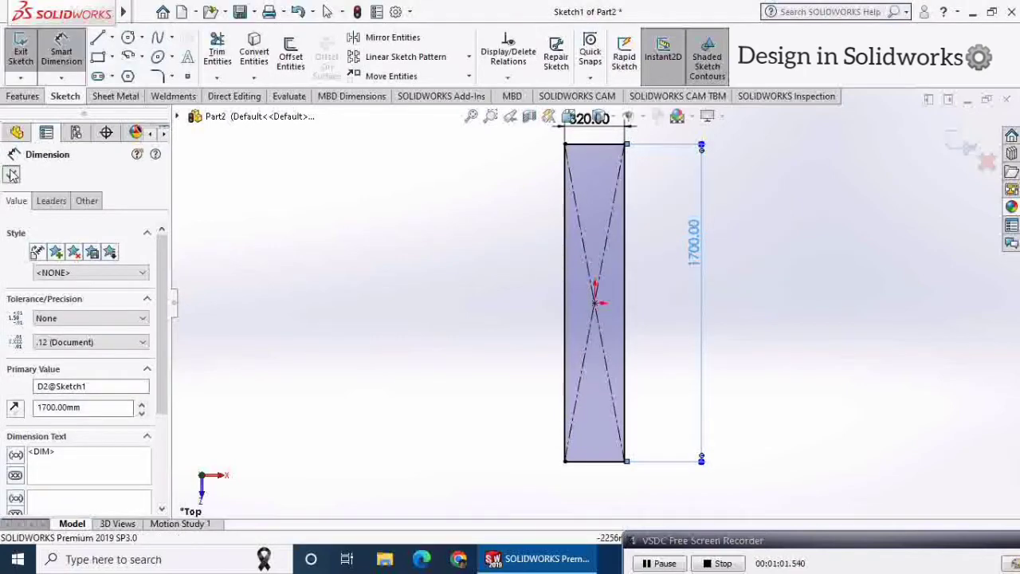
key(Escape)
mouse_move(513, 360)
middle_down()
mouse_move(482, 293)
mouse_move(510, 186)
mouse_move(486, 171)
middle_up()
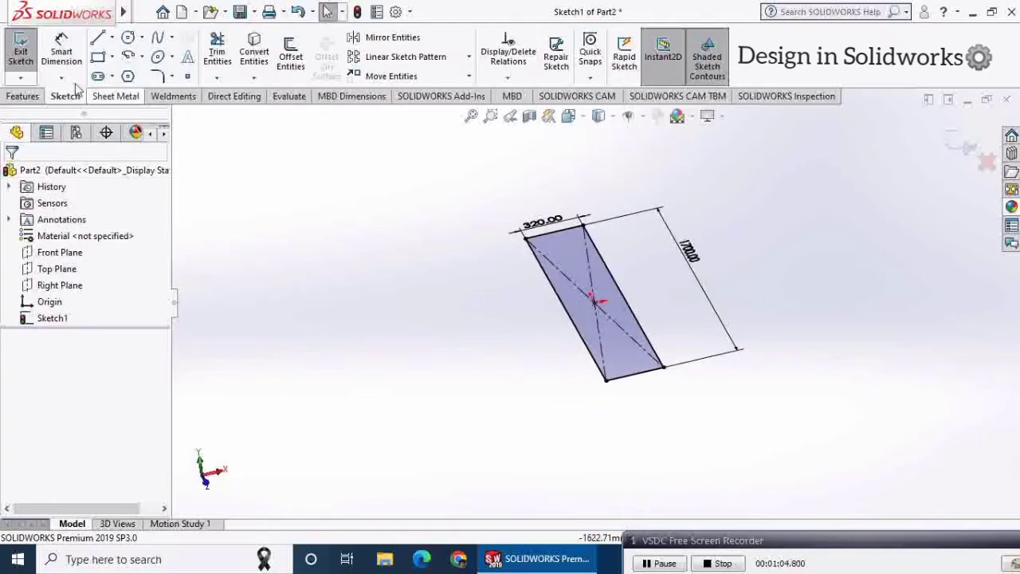
click(132, 95)
click(29, 55)
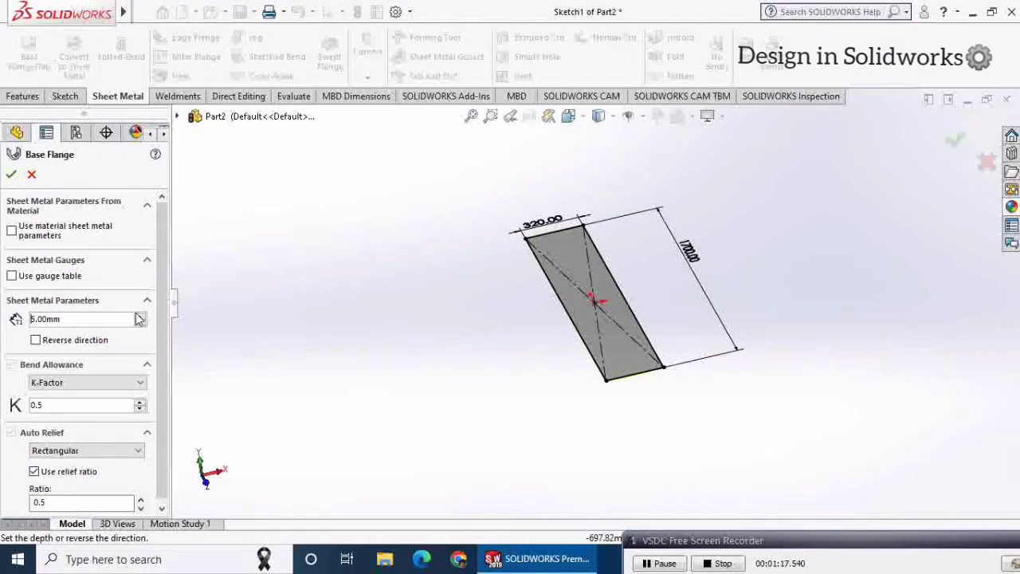
click(32, 175)
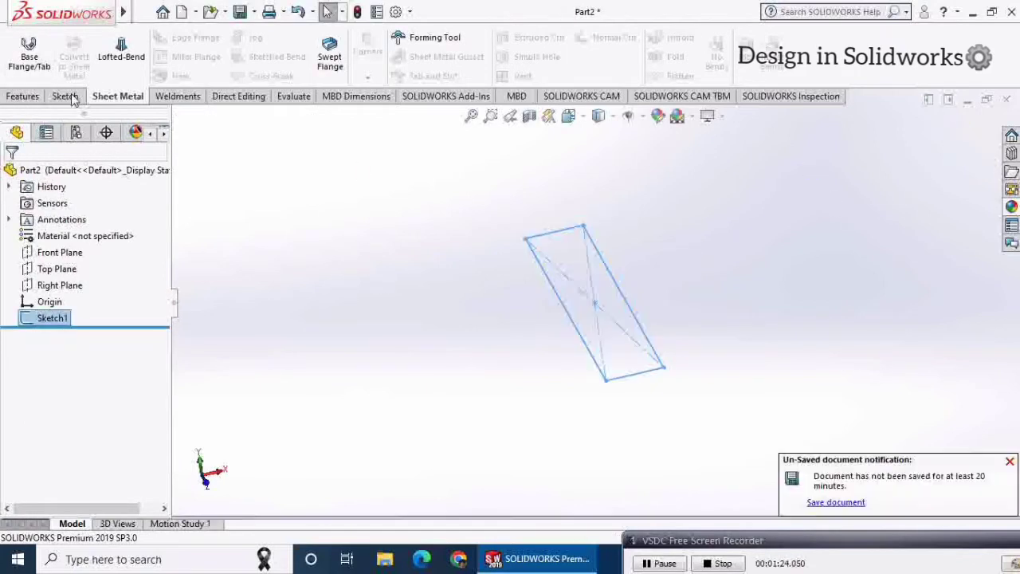
click(24, 96)
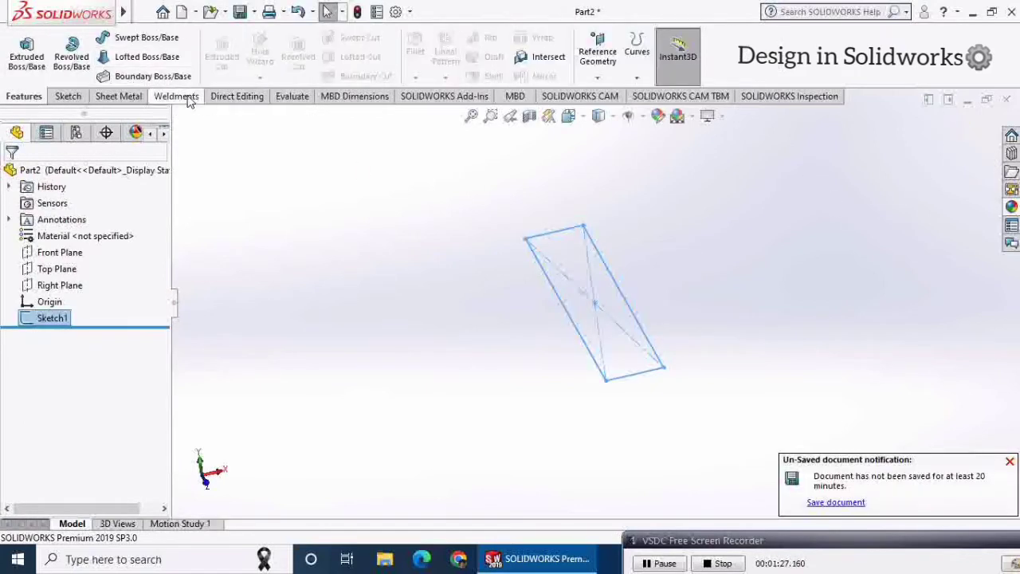
Start a weldment Structural Member and select all four sides of the rectangle as its path
click(177, 96)
click(117, 60)
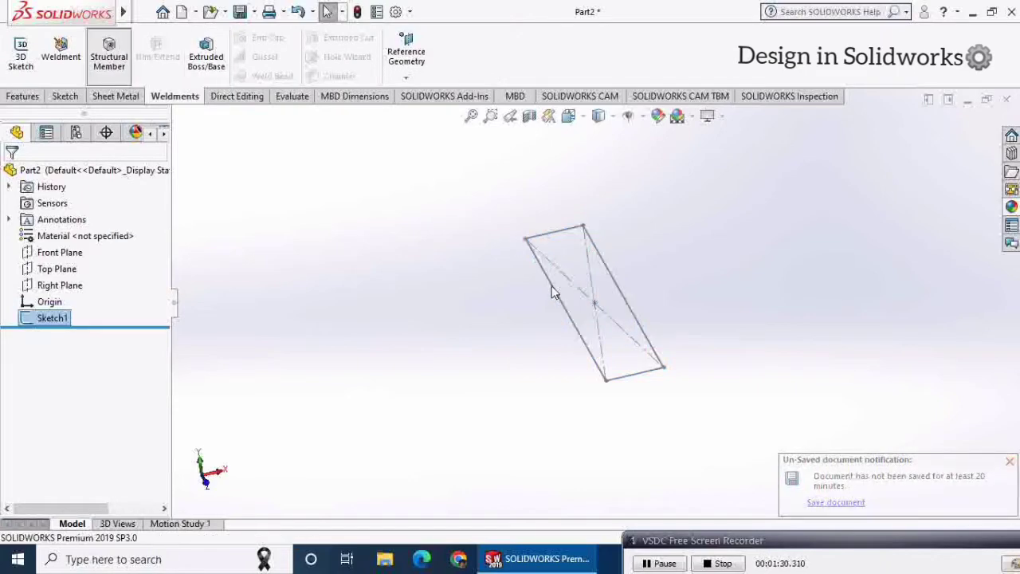
click(558, 271)
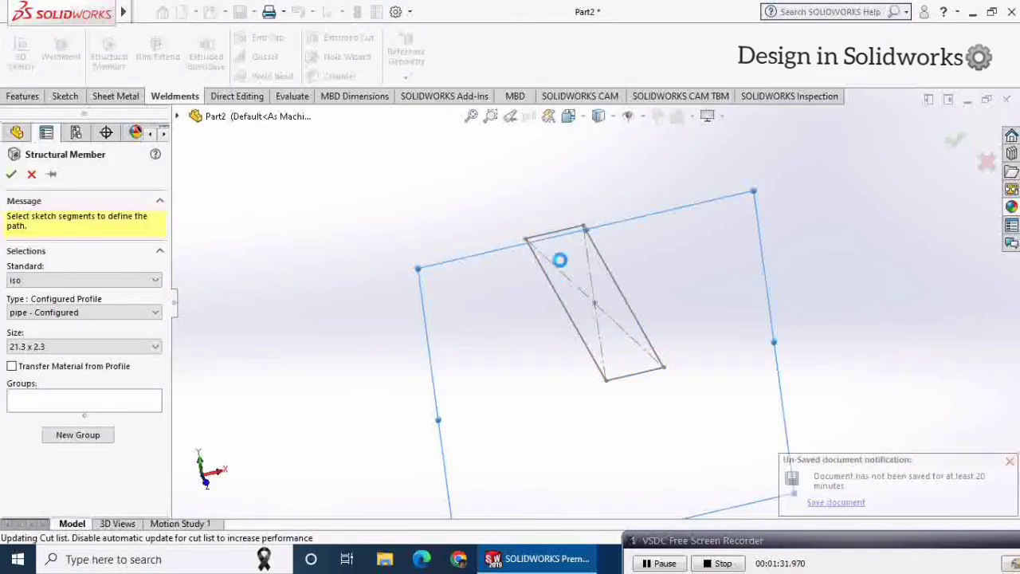
click(636, 374)
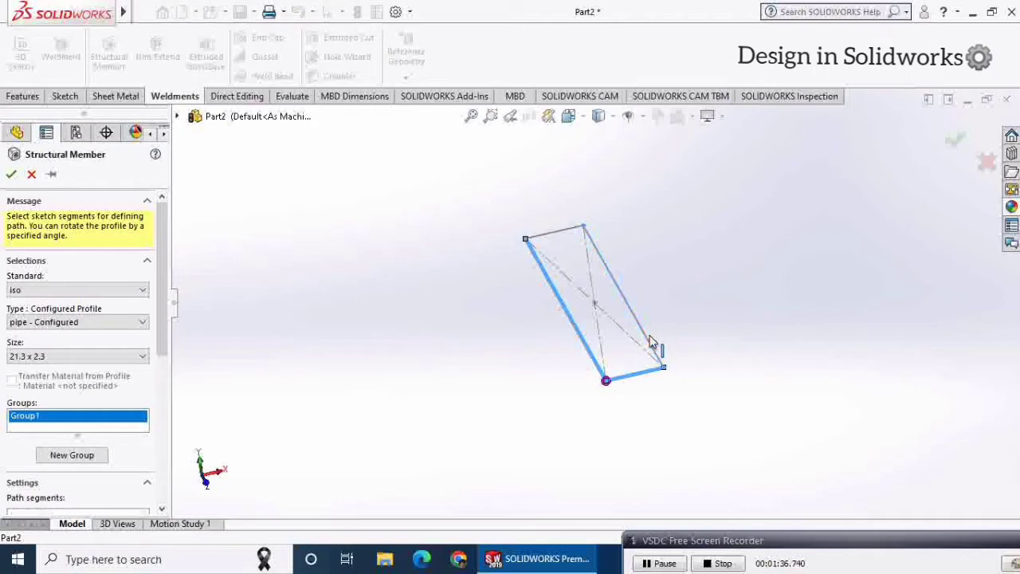
click(652, 342)
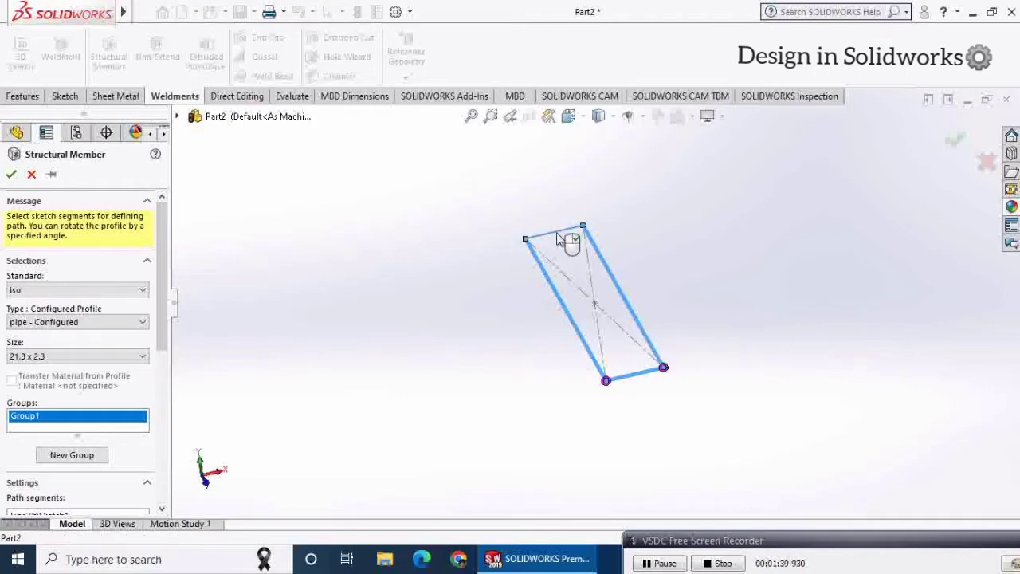
click(567, 236)
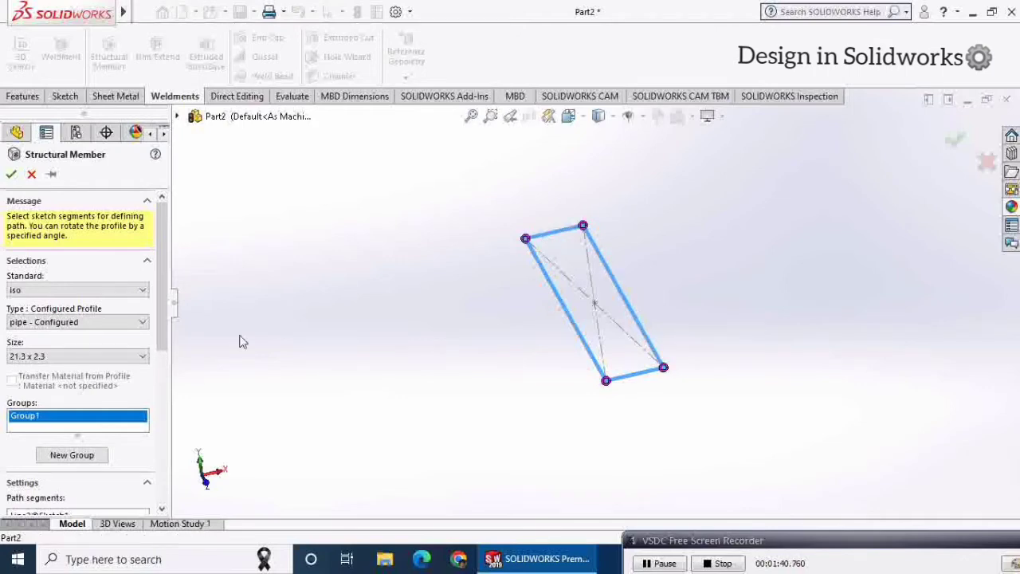
Set the structural member profile to ISO angle iron - Configured, size 35 x 35 x 5
click(26, 322)
click(44, 336)
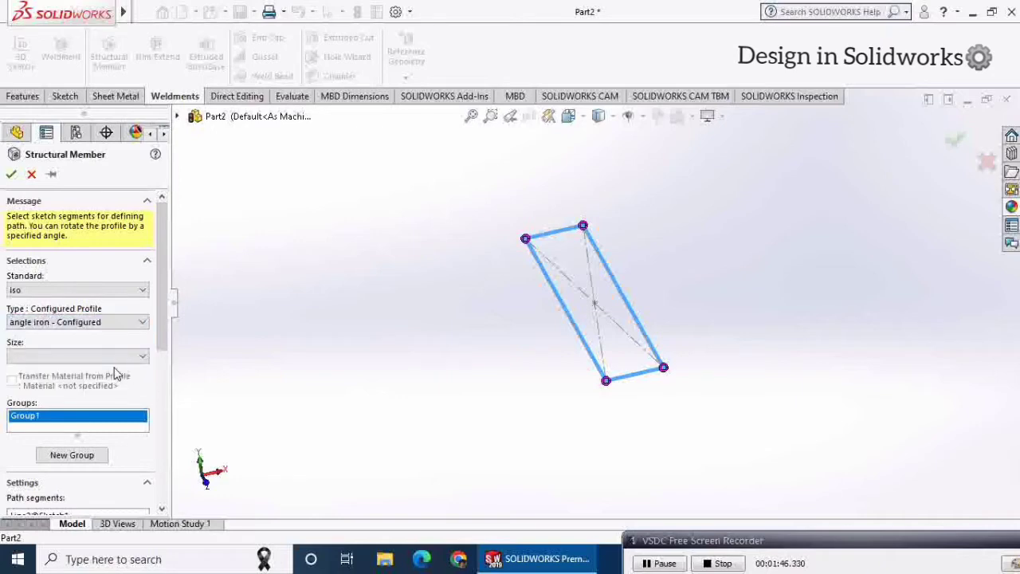
click(104, 356)
click(79, 391)
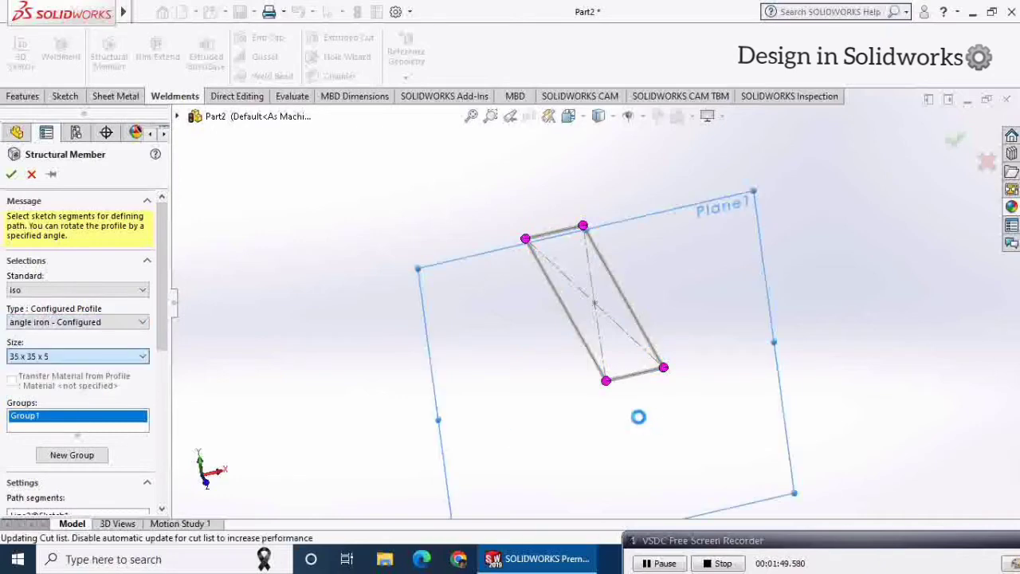
middle_drag(623, 398, 635, 344)
scroll(633, 335, down, 5)
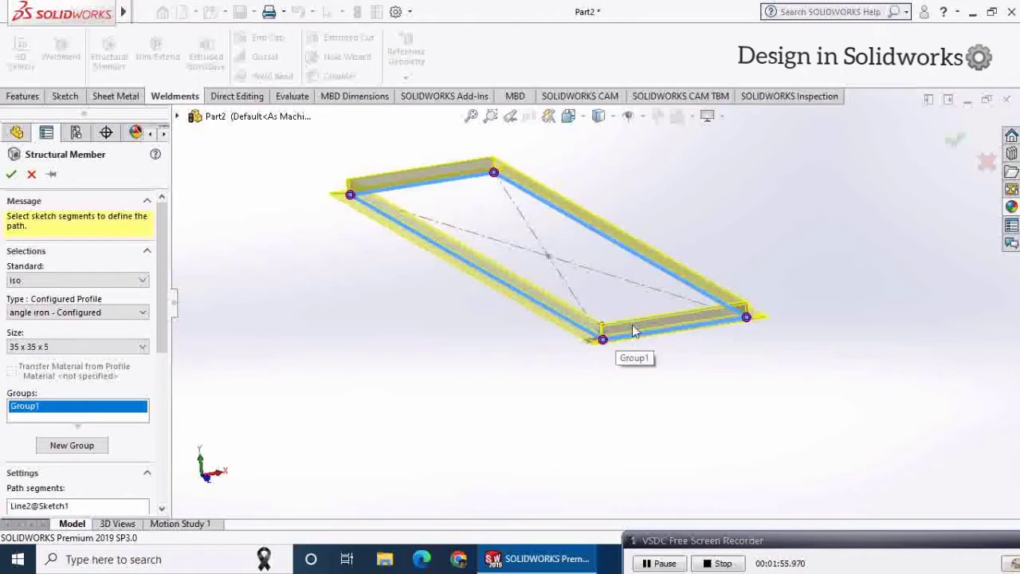
scroll(633, 332, down, 2)
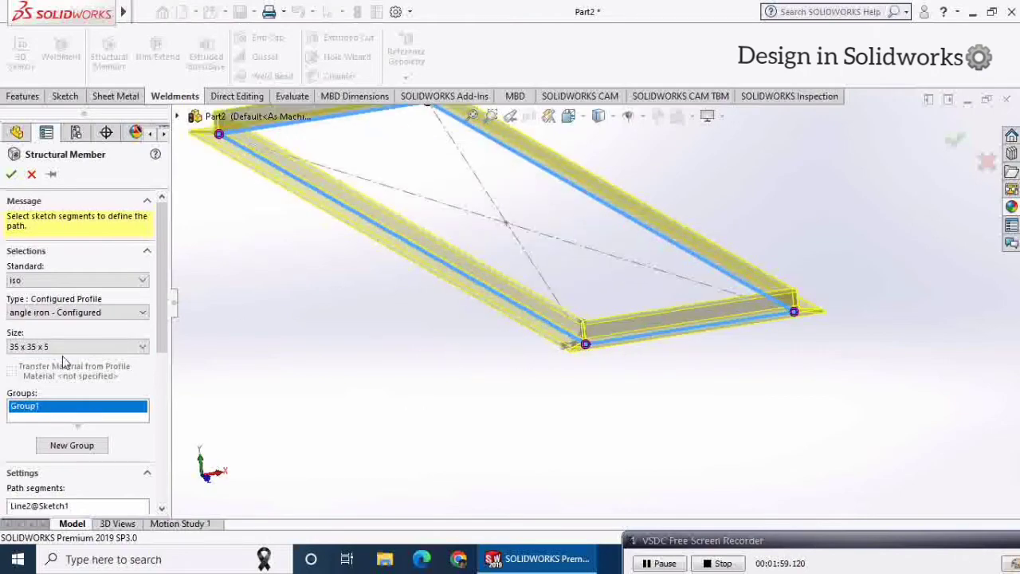
Mirror the angle profile about the vertical axis, rotate it 90 degrees and create the frame
scroll(124, 456, down, 8)
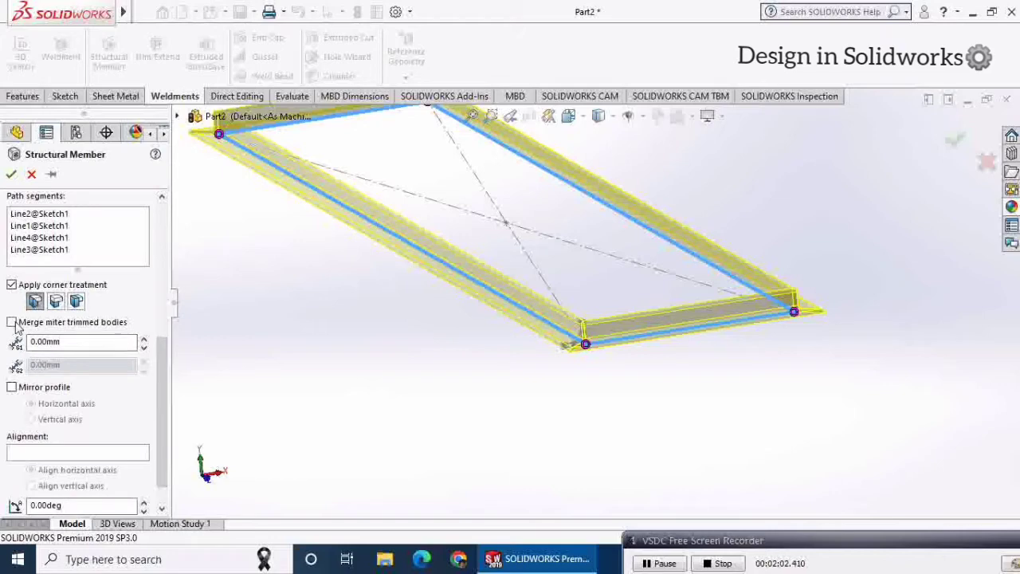
click(12, 387)
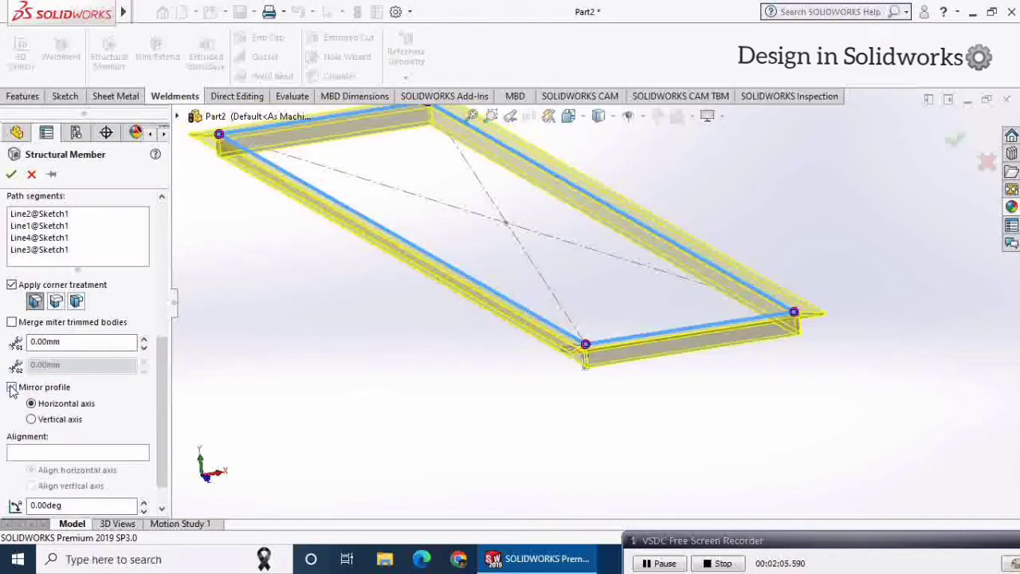
click(32, 420)
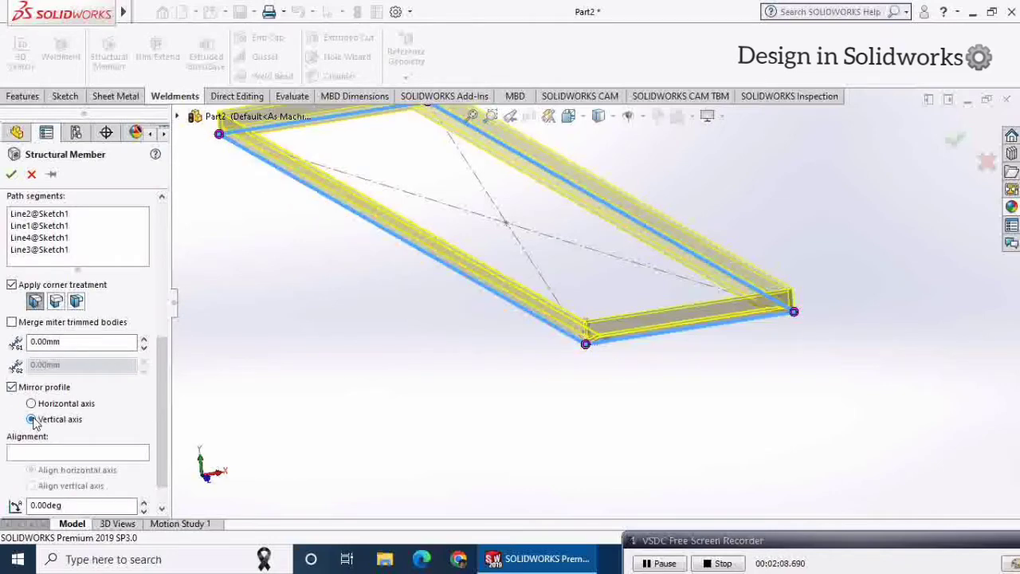
drag(78, 504, 3, 508)
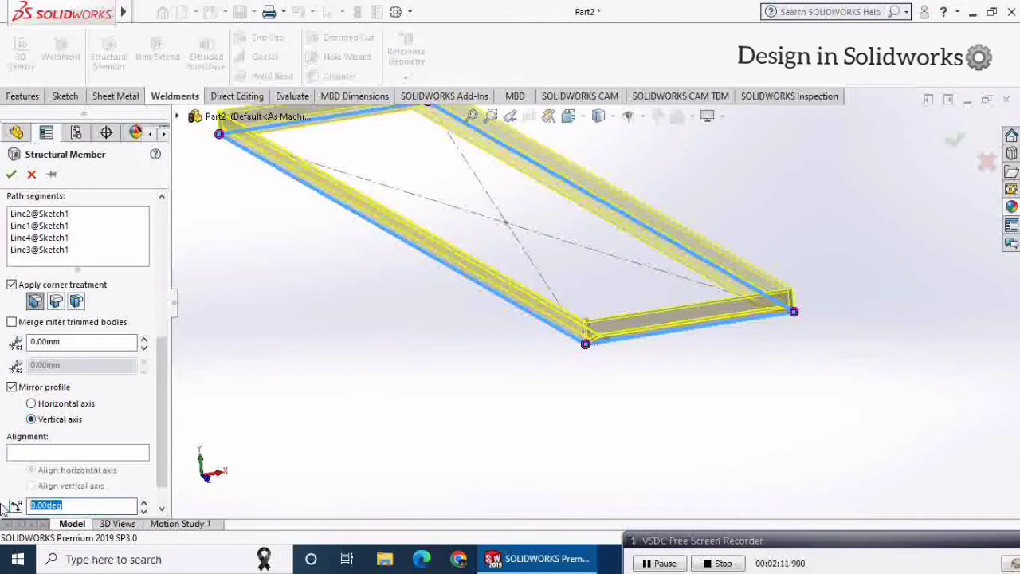
text(90)
key(Return)
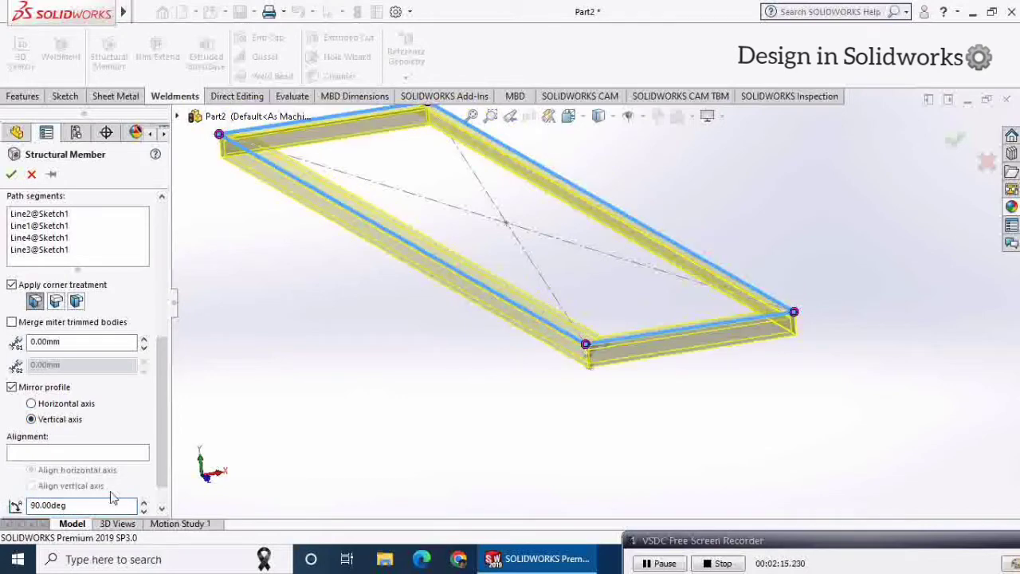
click(9, 173)
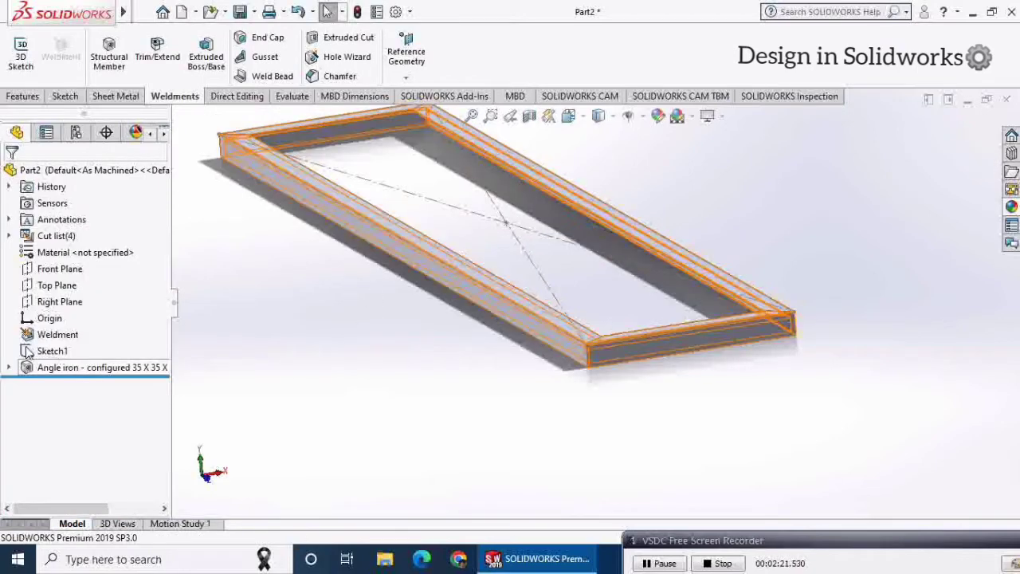
click(51, 351)
click(363, 357)
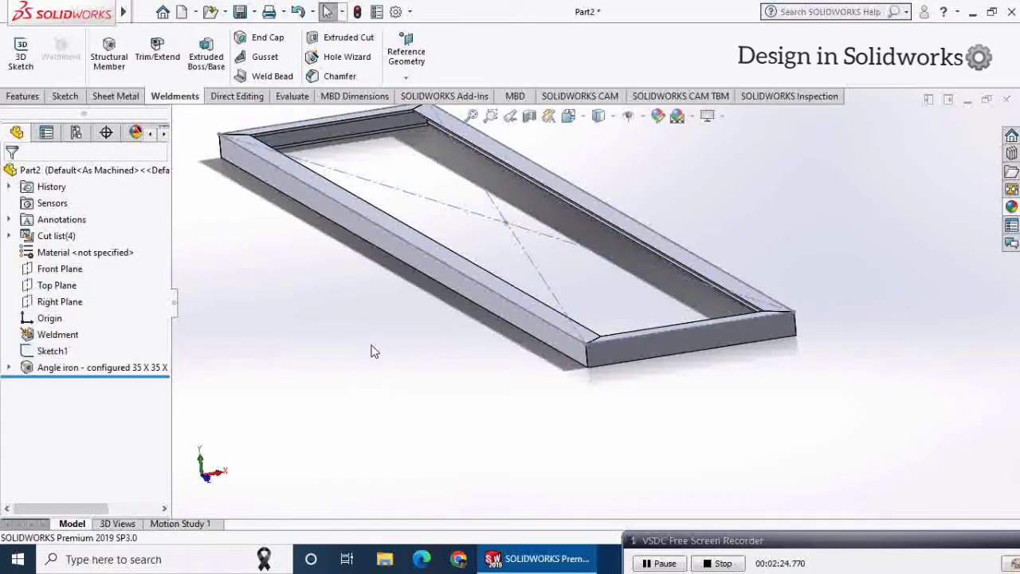
middle_drag(376, 348, 347, 276)
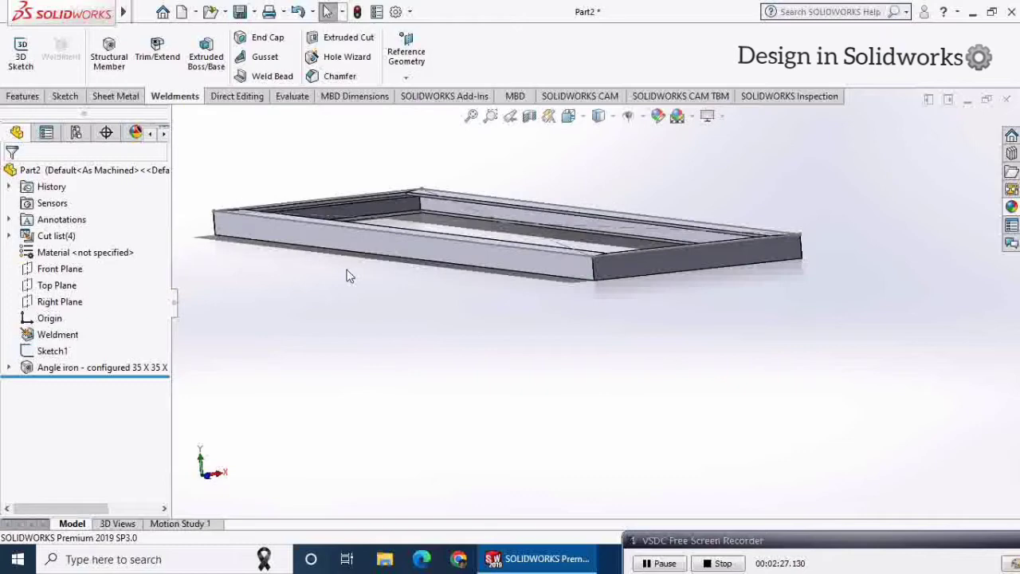
Save the part in the Screw feeder folder under the file name Structure
click(242, 12)
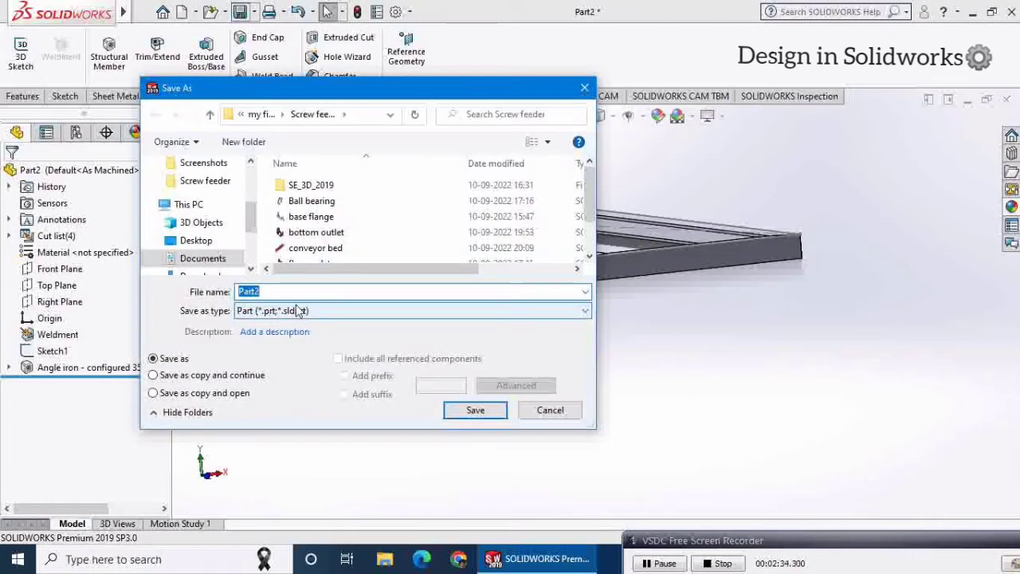
text(s)
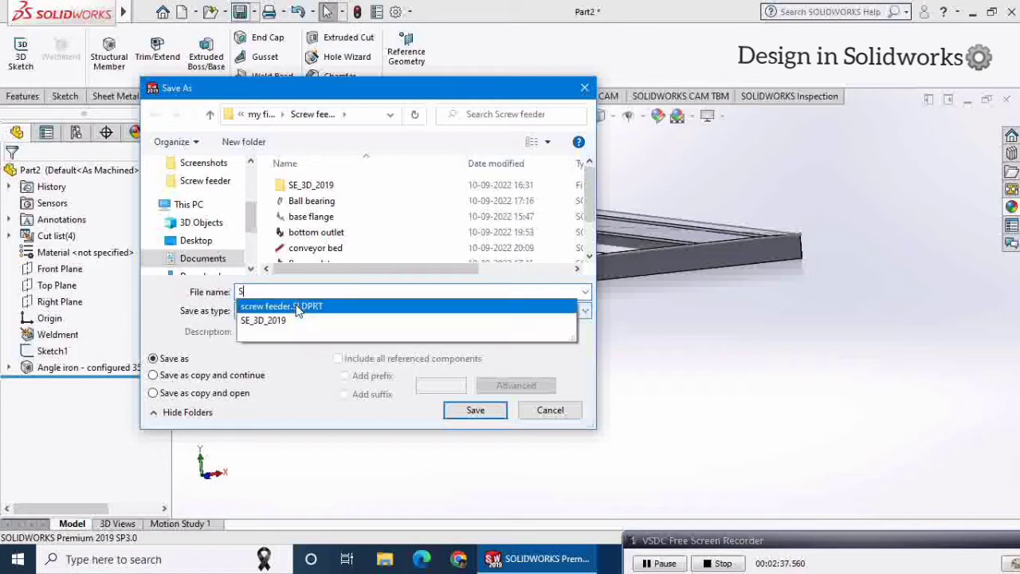
text(tructure)
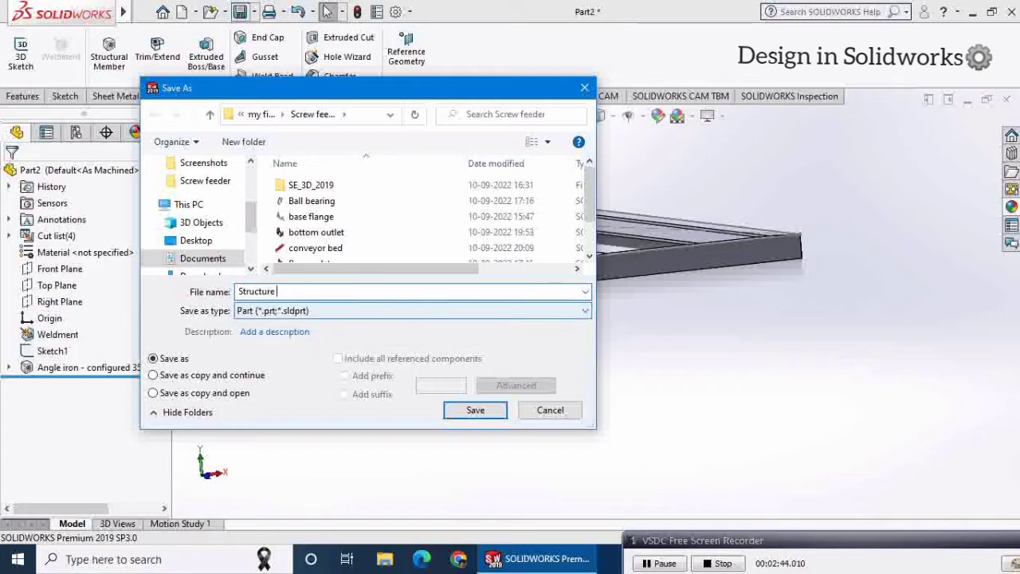
click(475, 409)
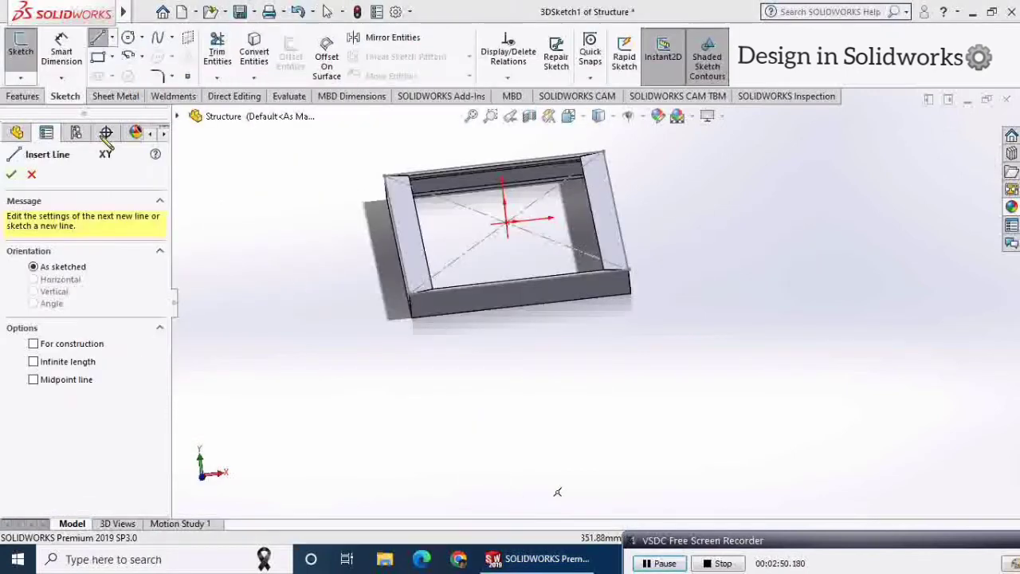
Sketch a vertical 3D line downward along Y from the left corner of the frame's front short side
click(408, 295)
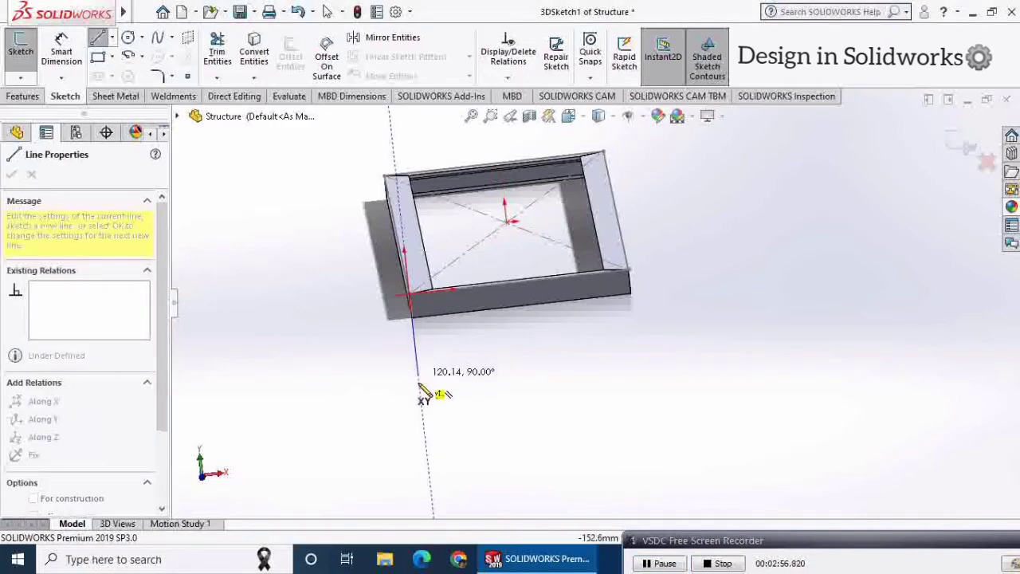
click(422, 421)
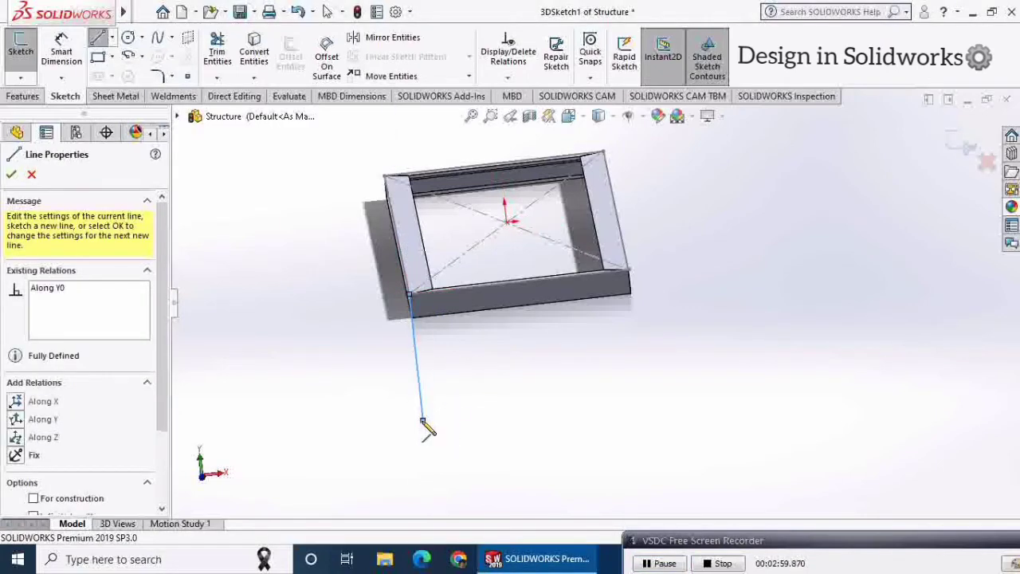
right_click(423, 417)
click(471, 396)
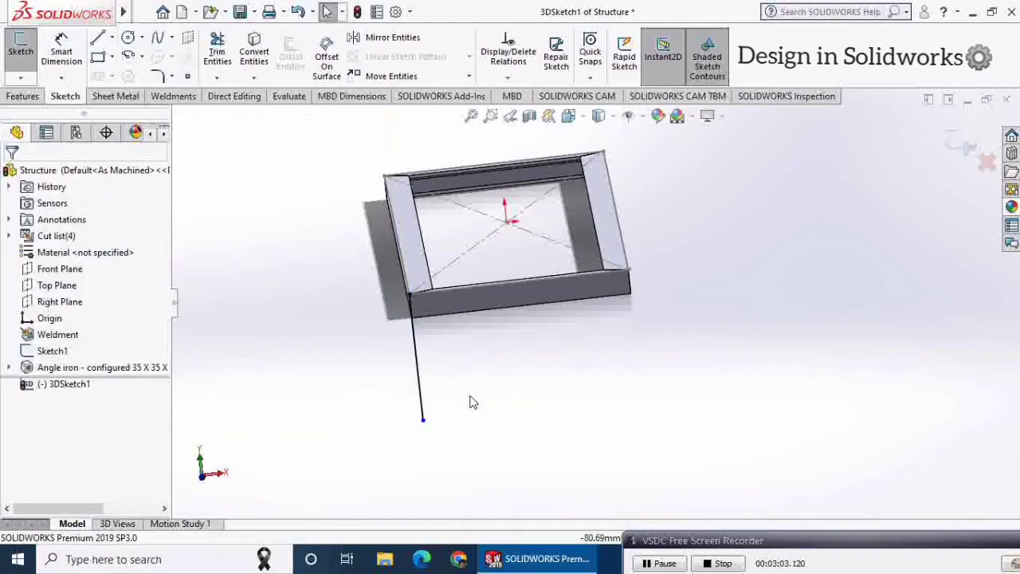
Sketch a second vertical leg line about 164 mm long, along Y, from the right corner of the frame's front short side
click(97, 38)
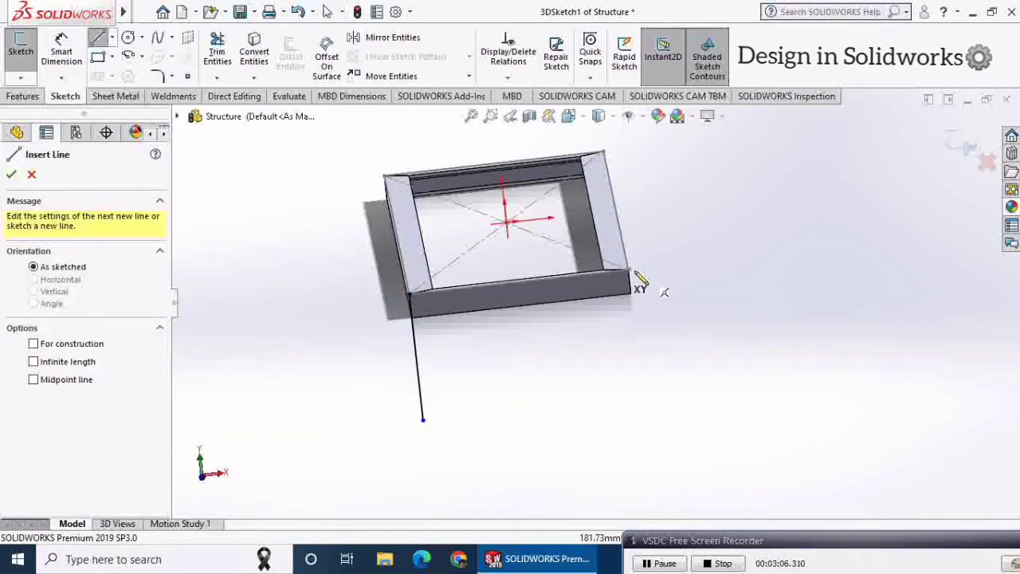
click(629, 271)
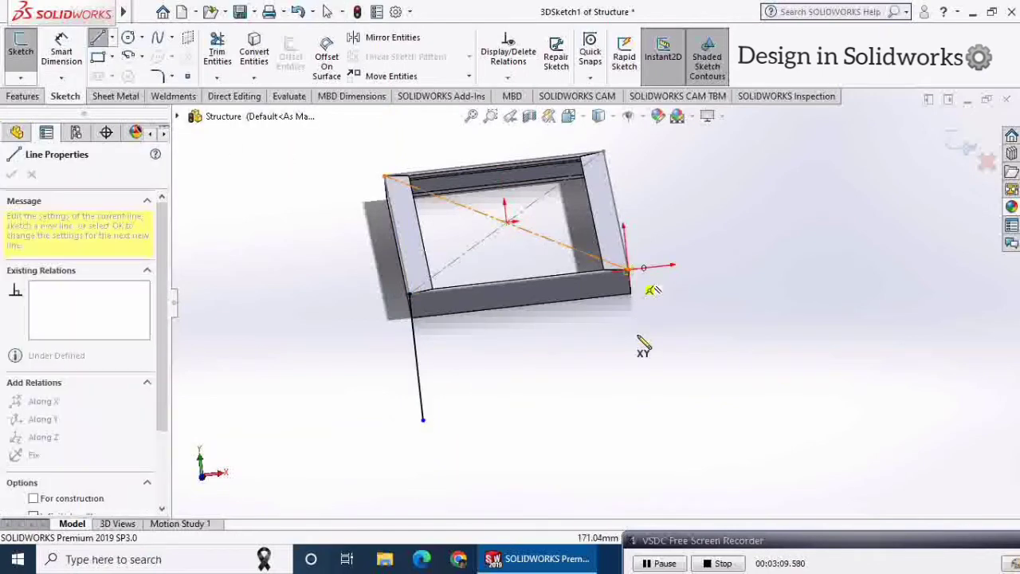
click(642, 384)
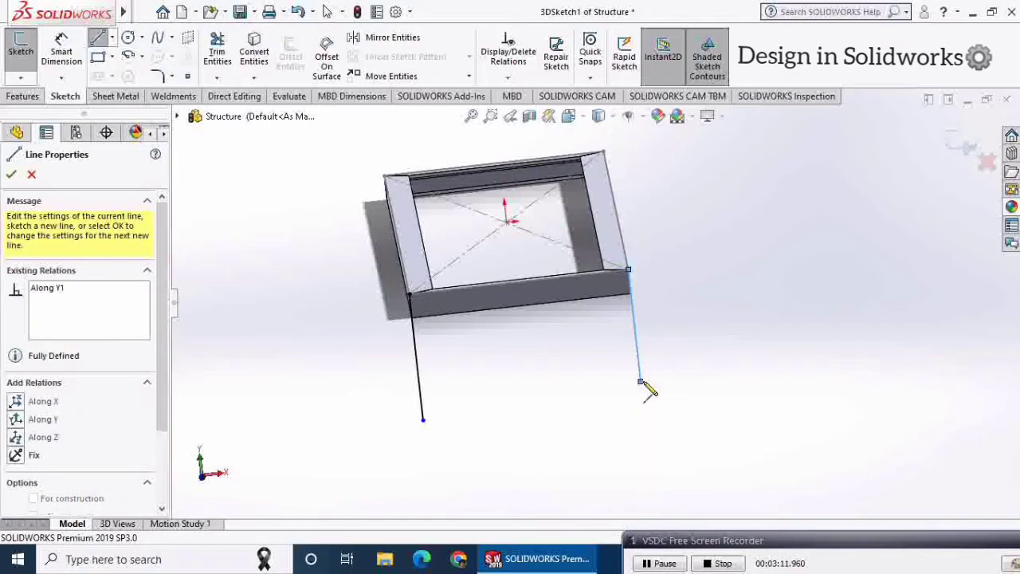
right_click(687, 345)
click(690, 345)
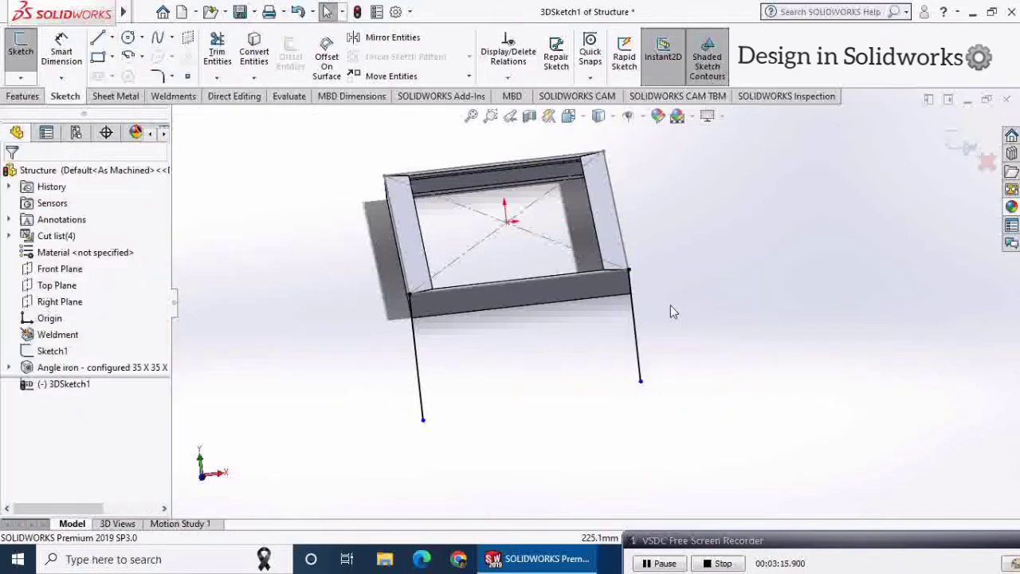
Sketch a third vertical leg line about 193 mm long, downward from the far-end corner on the same long side as the second leg
middle_drag(672, 312, 596, 357)
scroll(665, 280, up, 3)
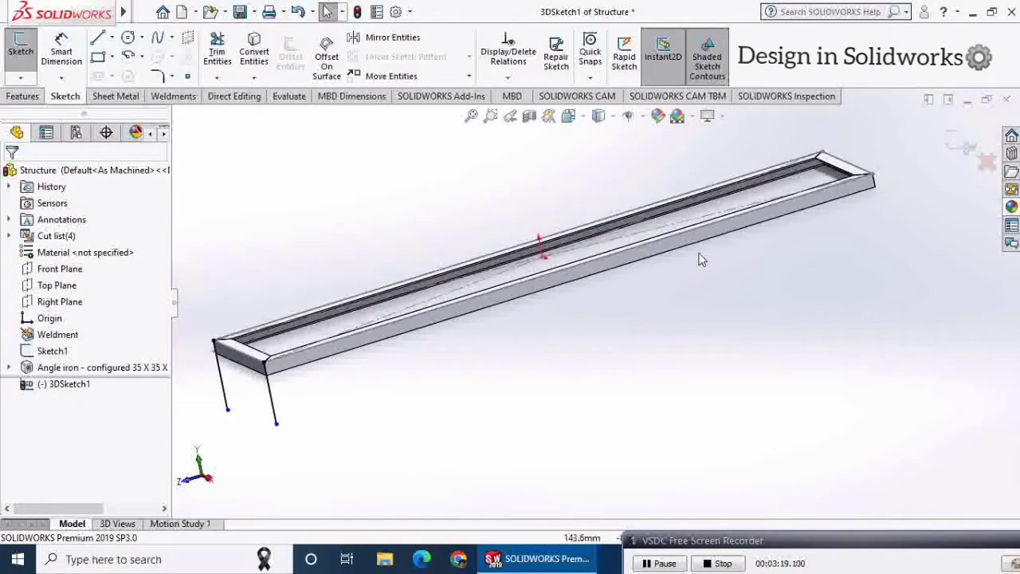
click(97, 38)
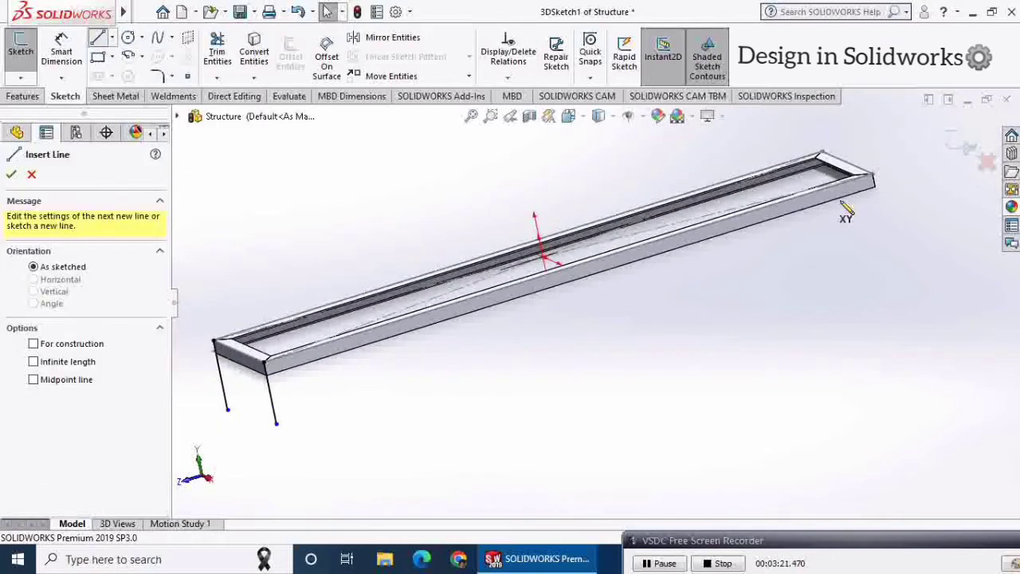
click(873, 175)
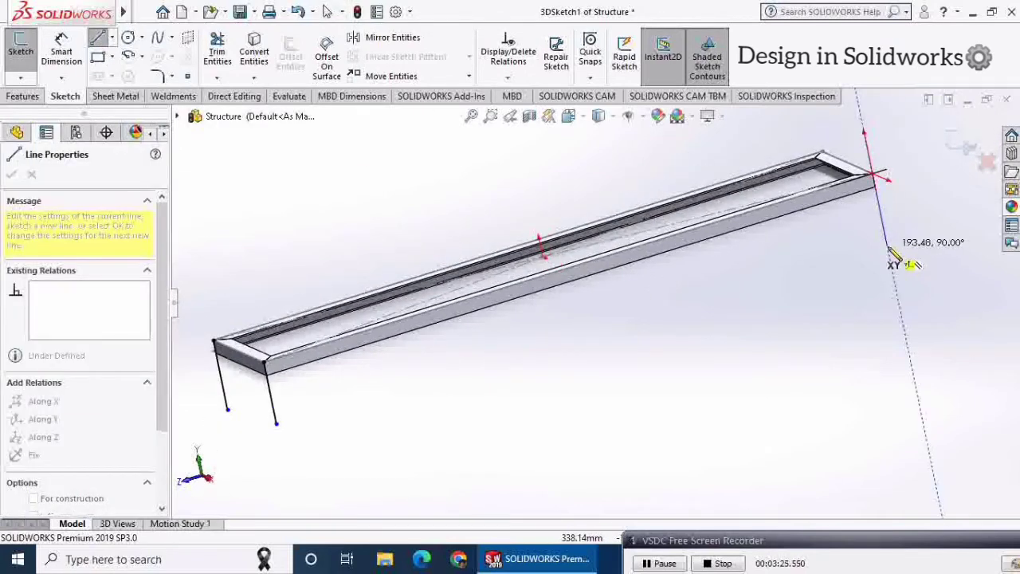
click(887, 246)
right_click(887, 223)
click(903, 231)
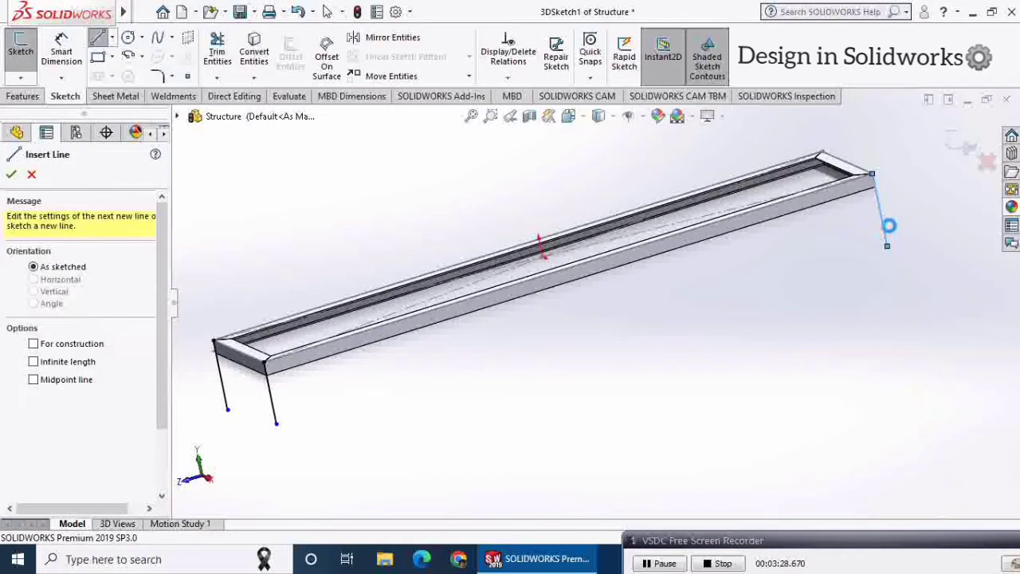
Sketch the fourth vertical leg line downward along Y from the remaining far corner of the frame
middle_drag(880, 216, 815, 256)
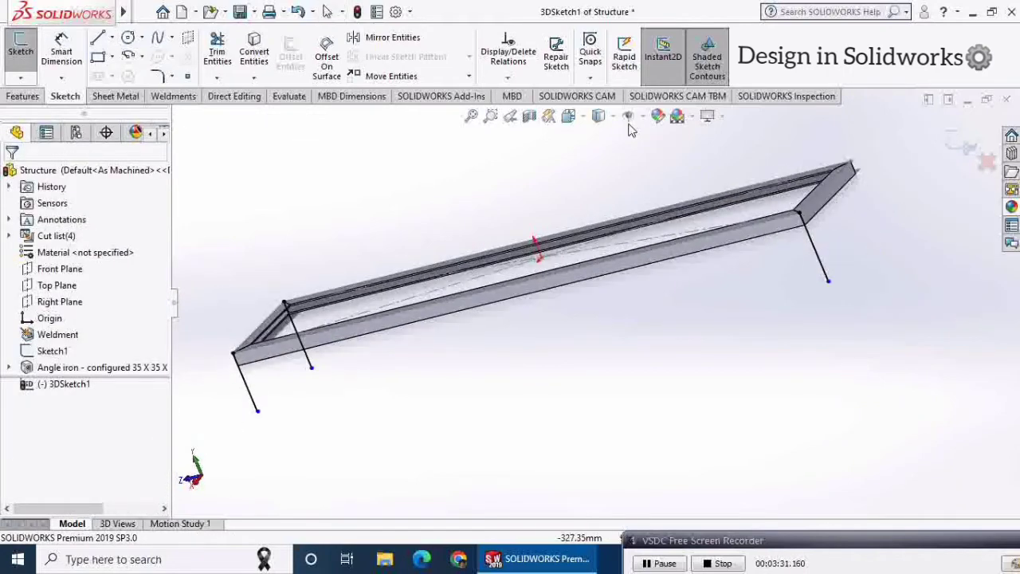
click(98, 39)
click(852, 166)
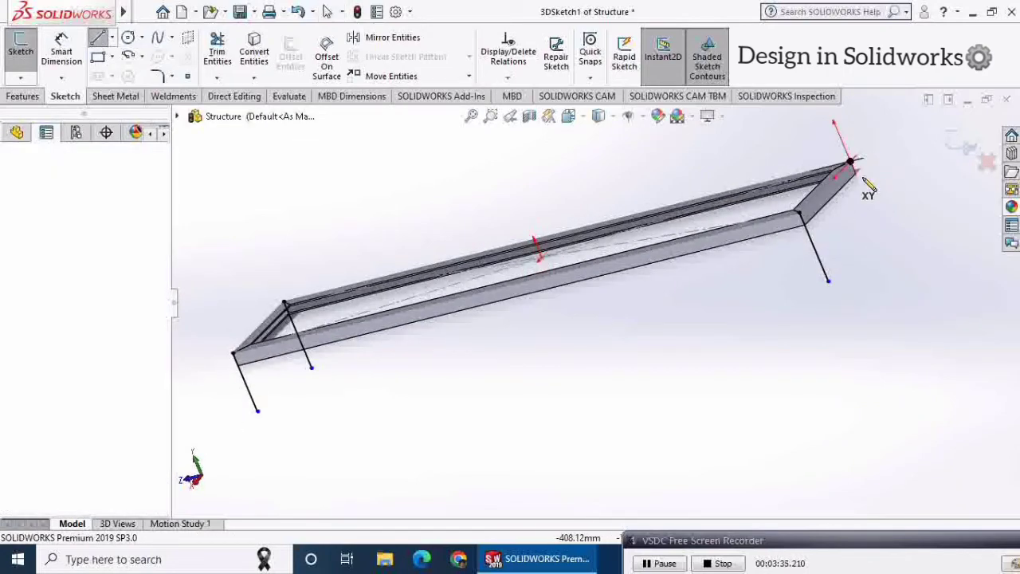
click(889, 244)
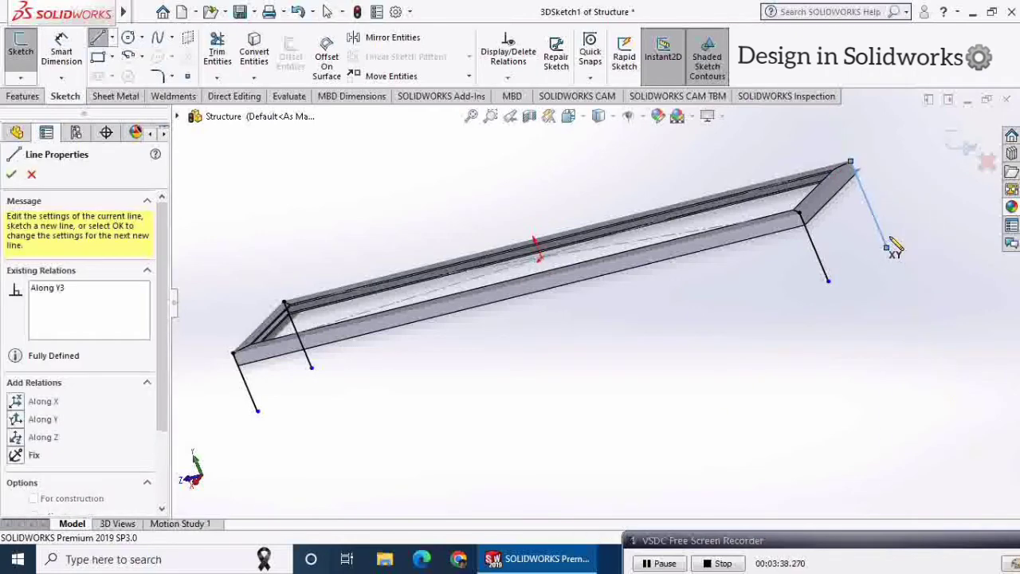
right_click(898, 228)
click(903, 225)
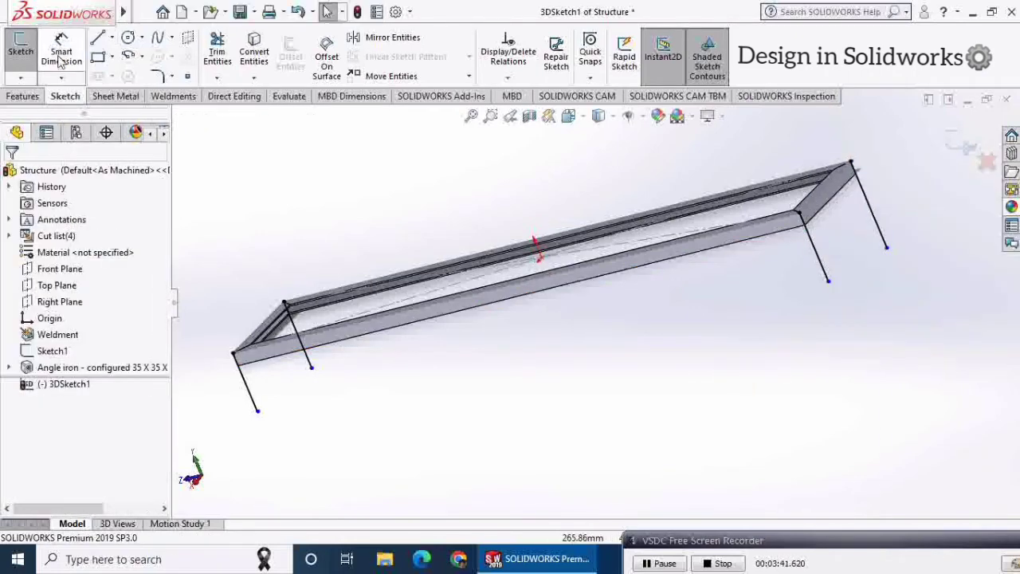
Dimension the second leg line at the frame's front end to a length of 700 mm
click(247, 388)
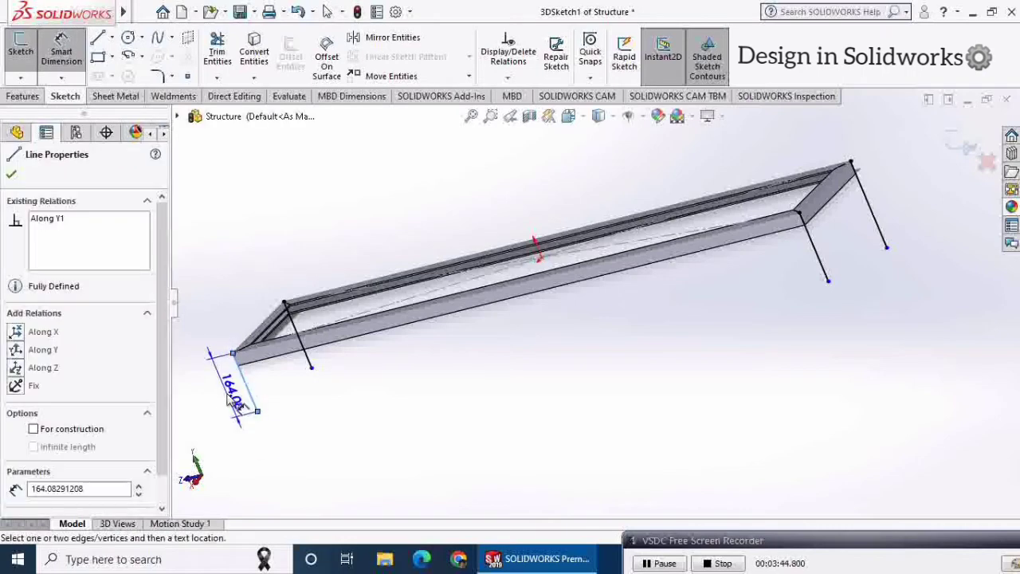
click(228, 394)
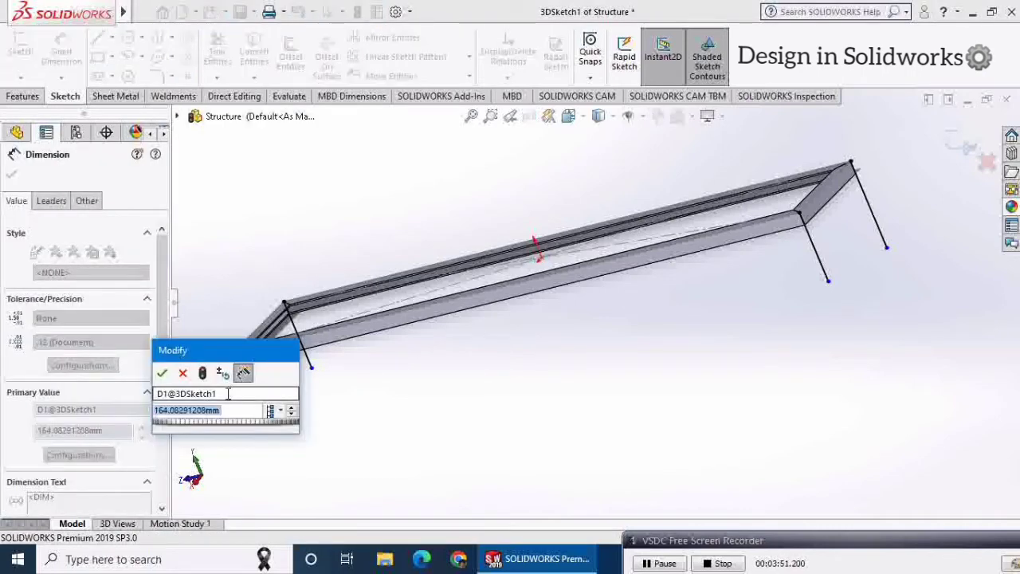
text(700)
key(Return)
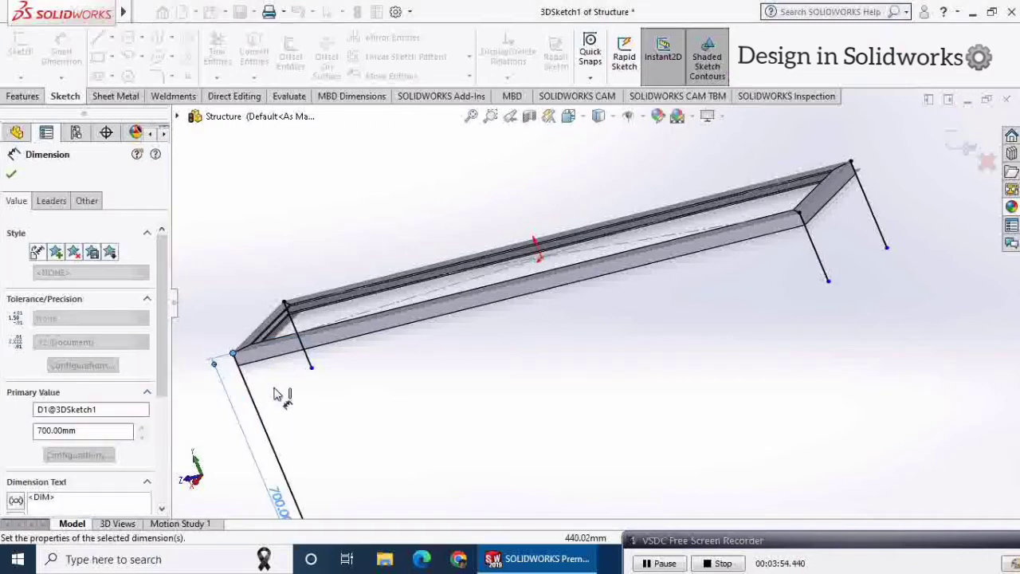
key(Escape)
key(Escape)
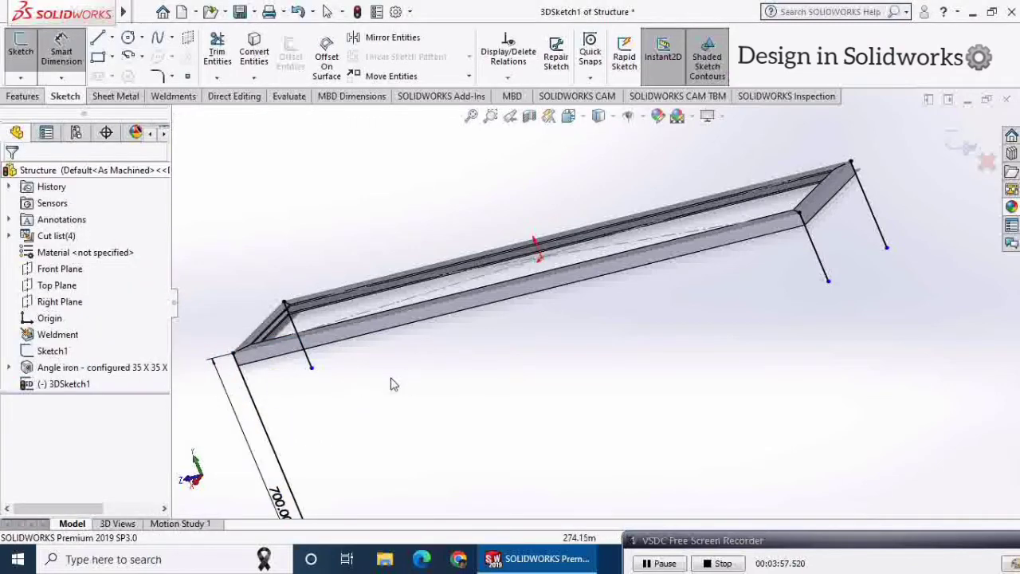
scroll(390, 379, up, 2)
key(Escape)
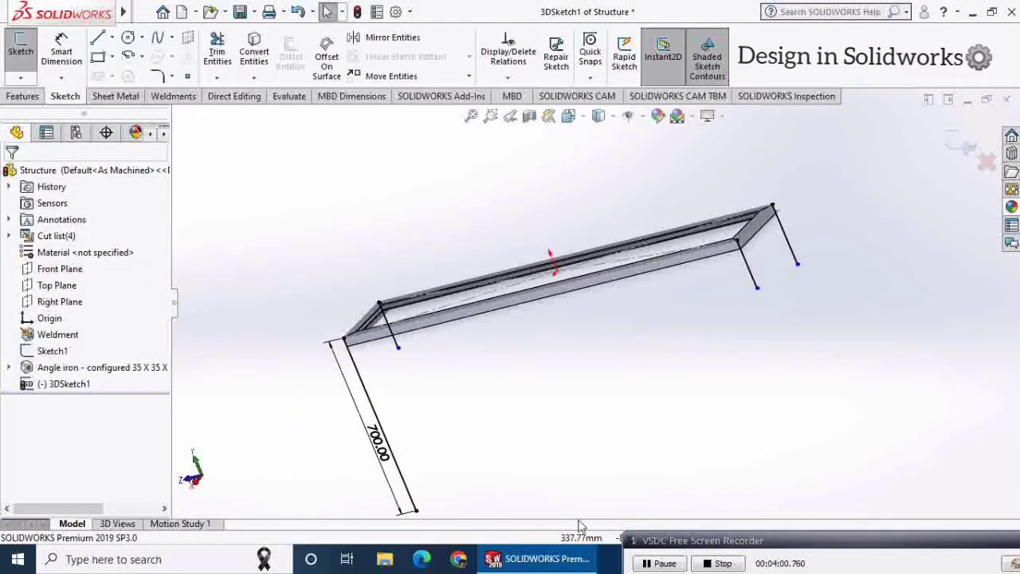
Apply an equal relation to all four leg lines and save the part
click(413, 416)
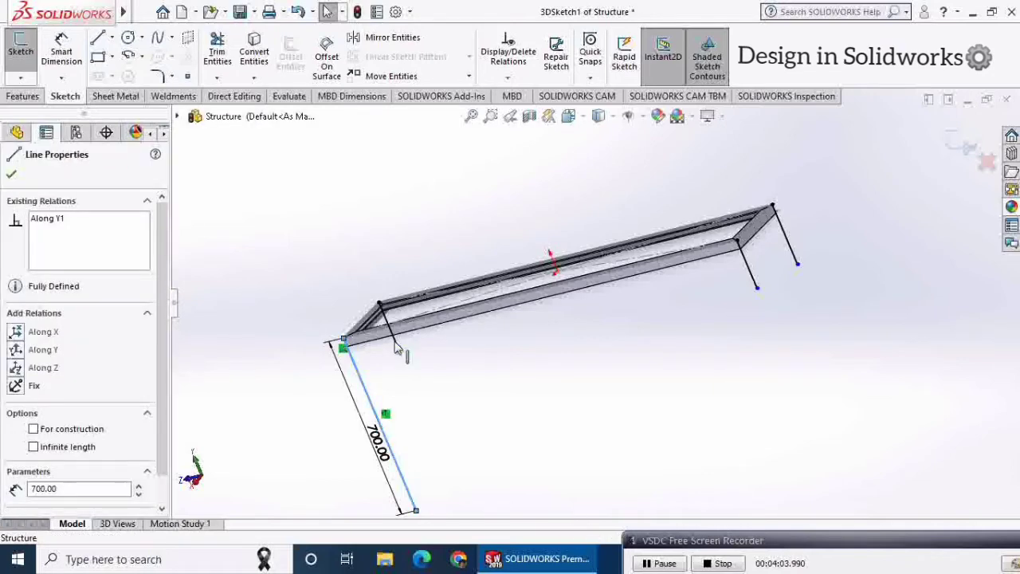
ctrl+click(386, 319)
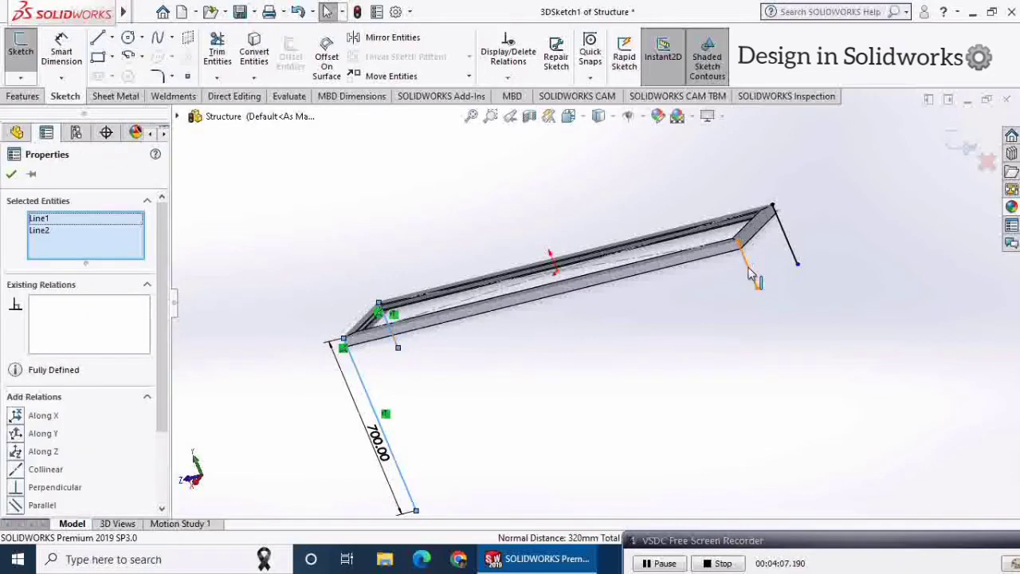
ctrl+click(788, 247)
ctrl+click(792, 252)
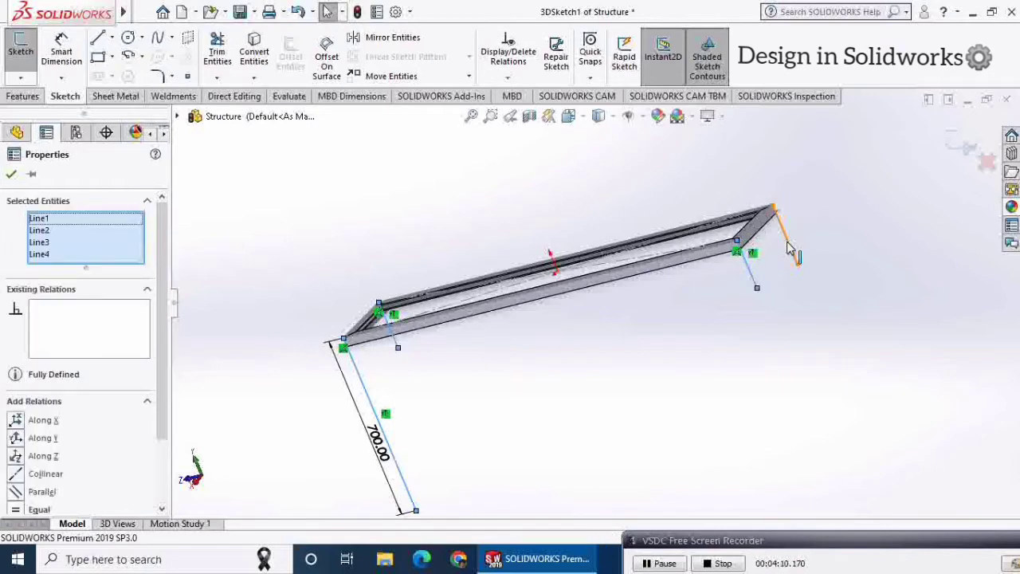
click(936, 178)
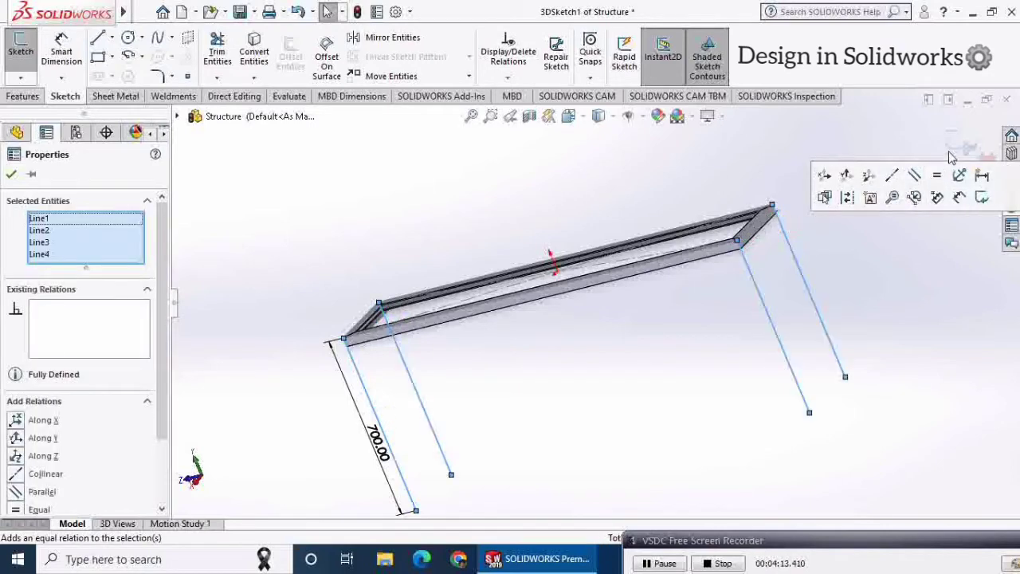
click(13, 175)
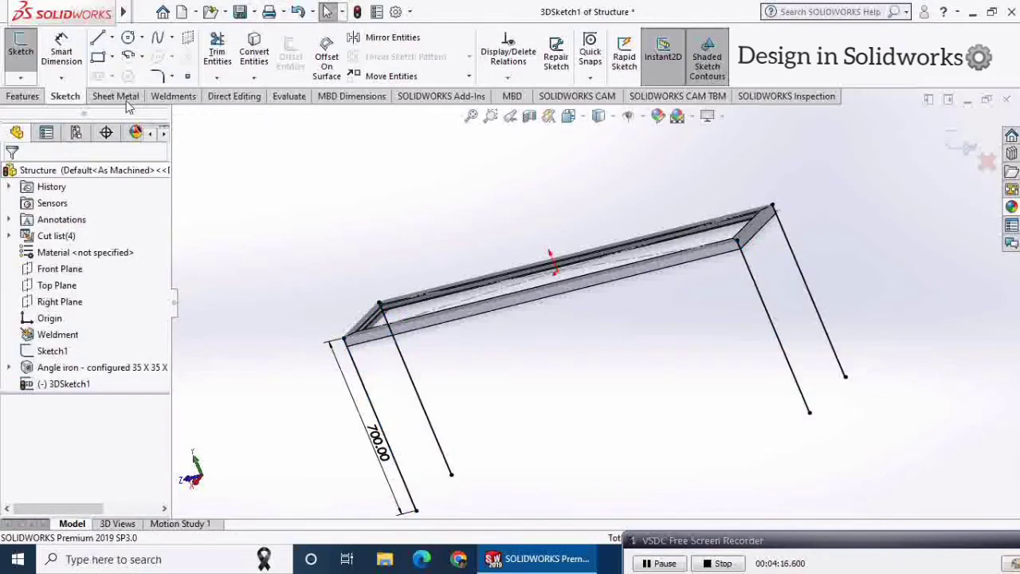
click(239, 11)
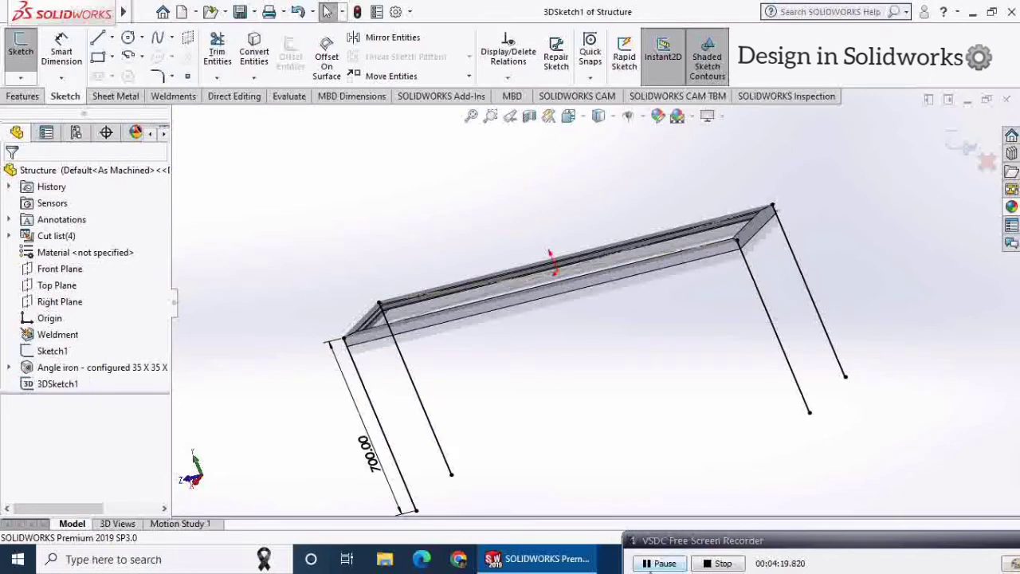
click(657, 564)
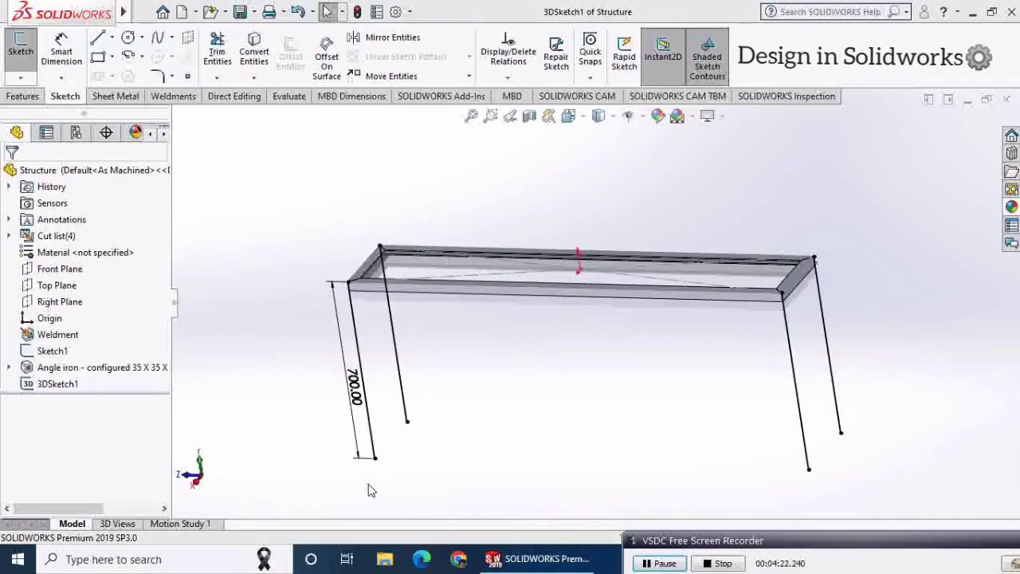
Set the leg line's length dimension to 600 mm
click(353, 388)
double_click(353, 390)
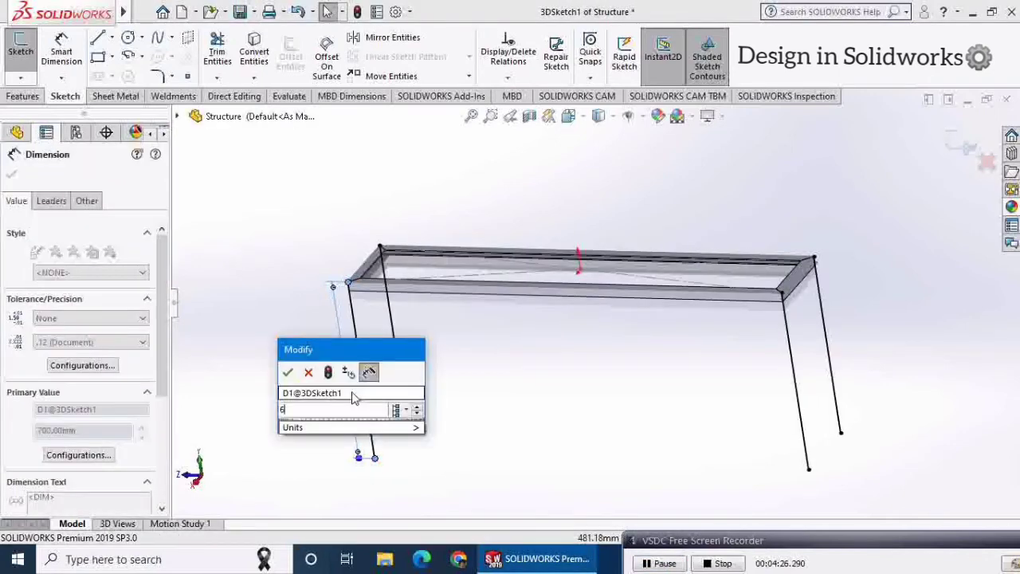
text(600)
key(Return)
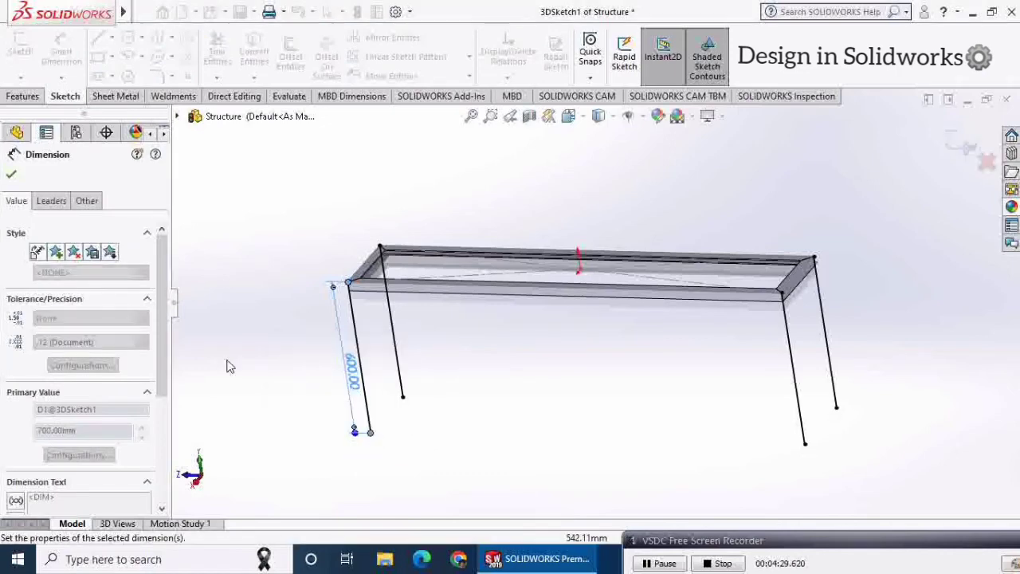
click(11, 176)
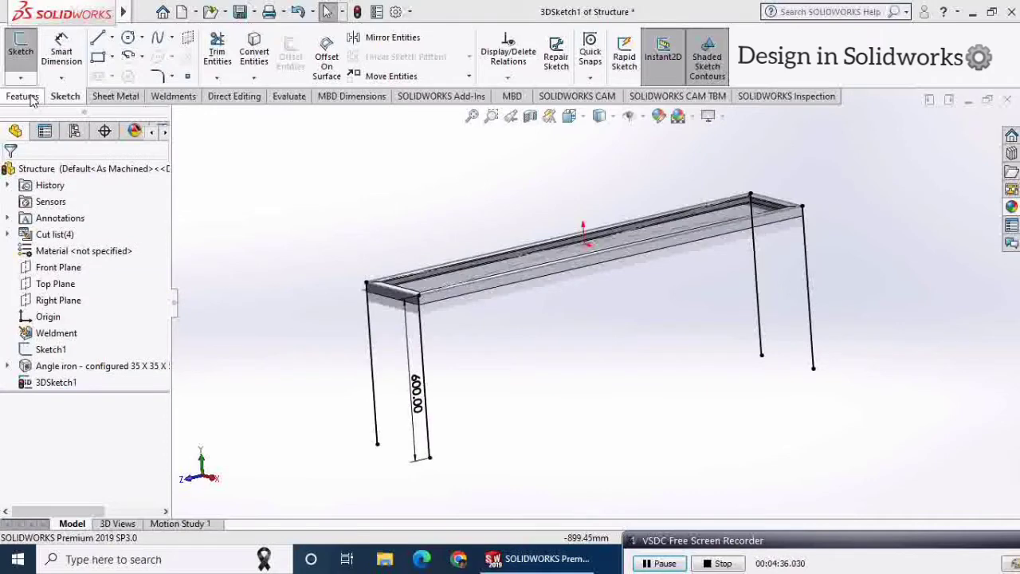
Start an iso 35 x 35 x 5 angle-iron structural member on the first front leg line, mirroring its profile about the horizontal axis
click(174, 96)
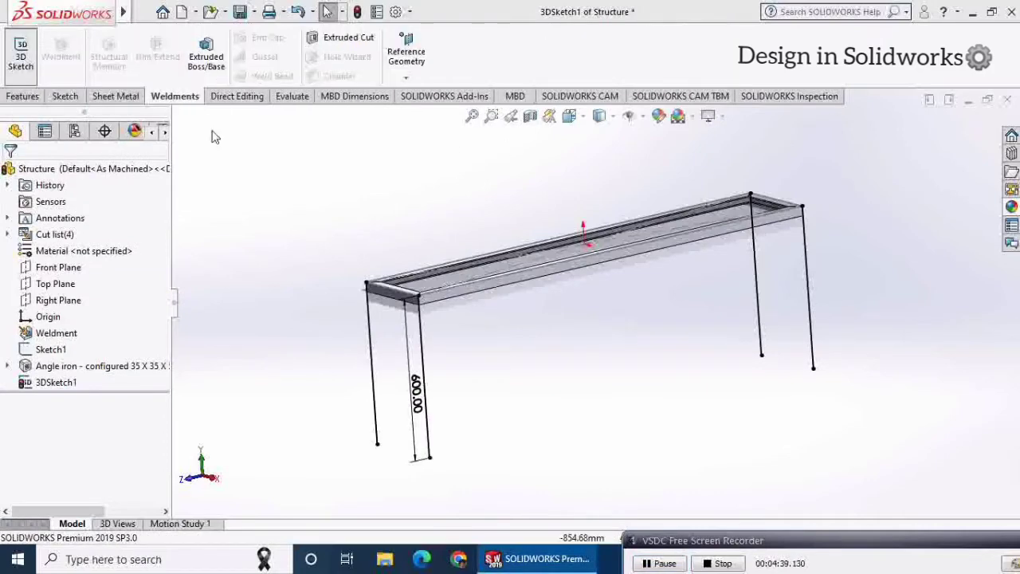
click(948, 139)
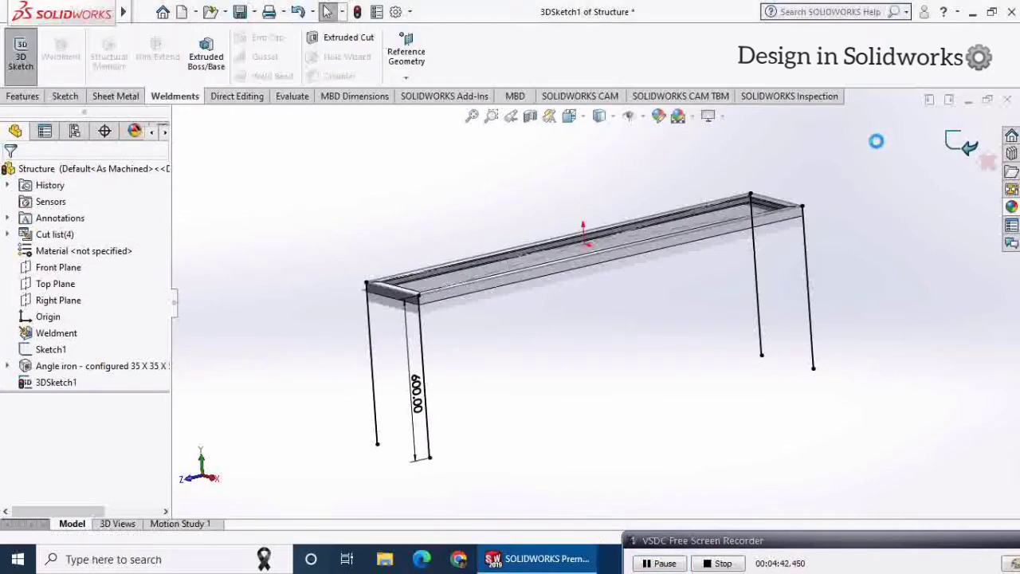
click(110, 63)
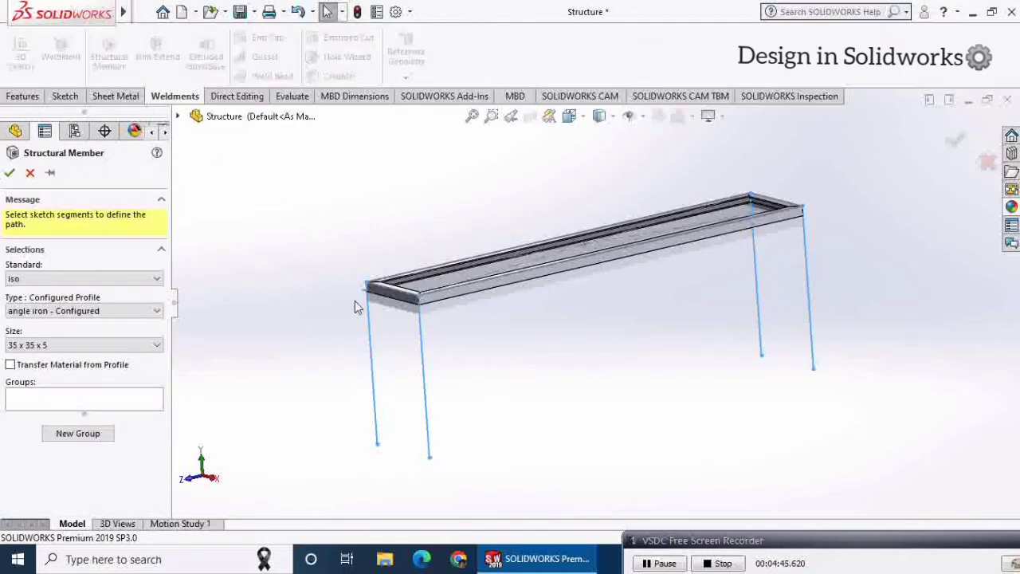
click(373, 332)
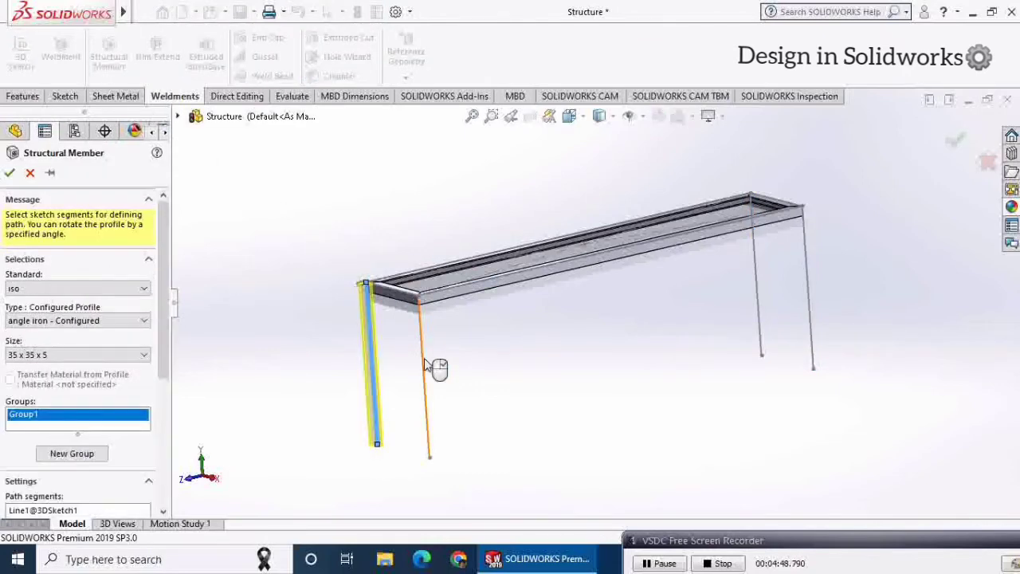
scroll(399, 341, down, 5)
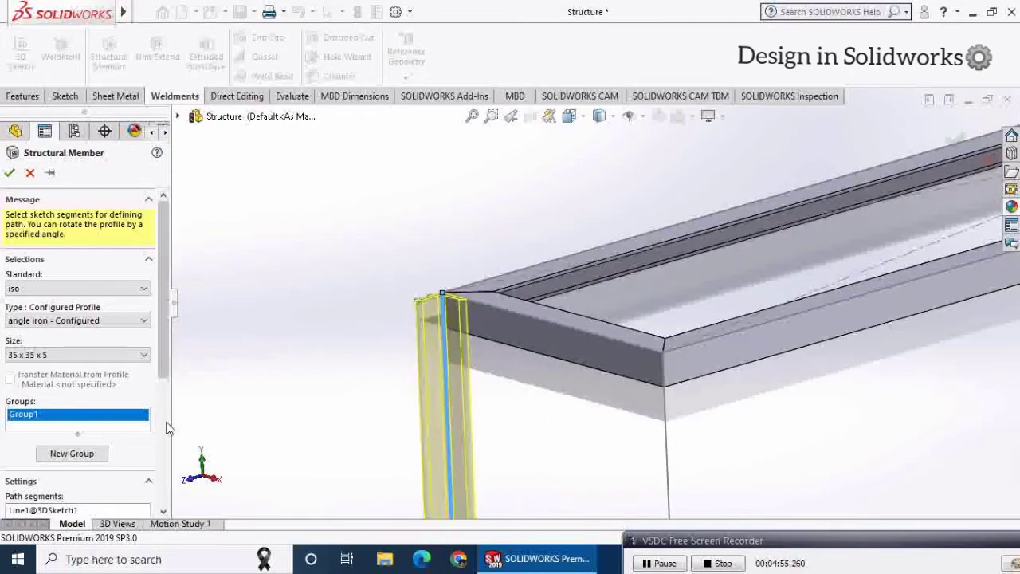
scroll(108, 458, down, 5)
click(11, 358)
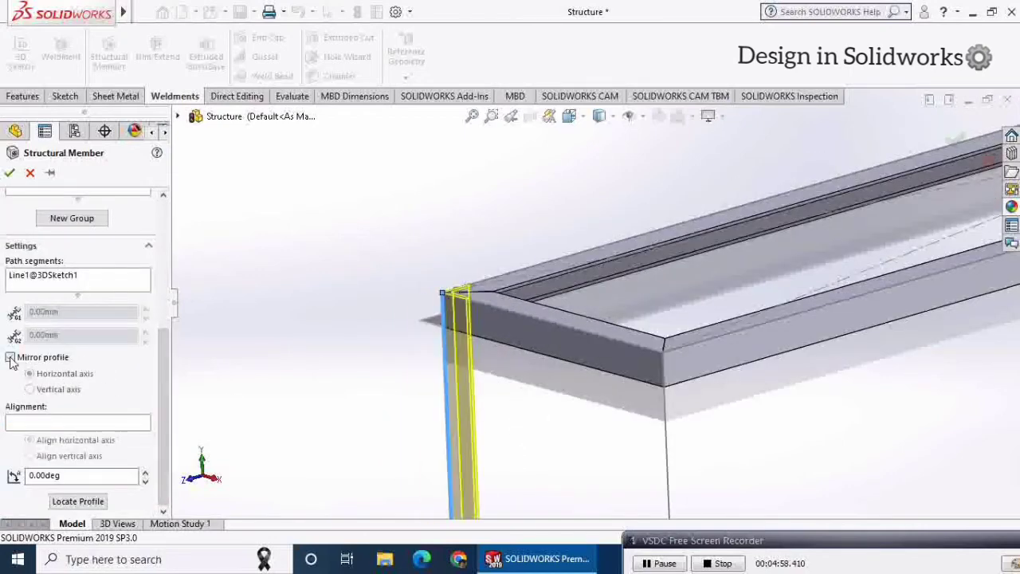
Add the second front leg line as a new group, with its profile mirrored about the vertical axis and rotated 90 degrees
click(92, 231)
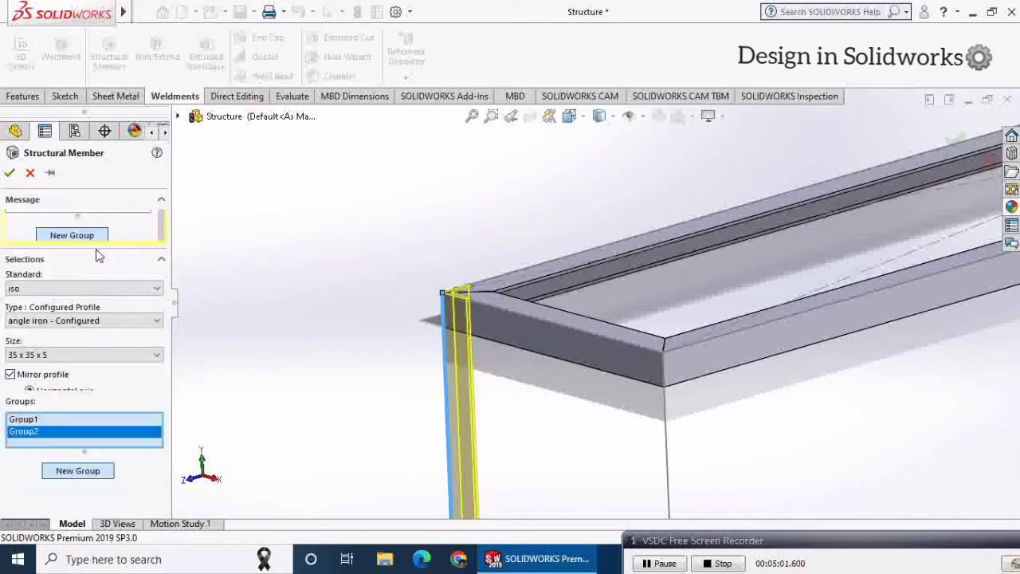
click(667, 444)
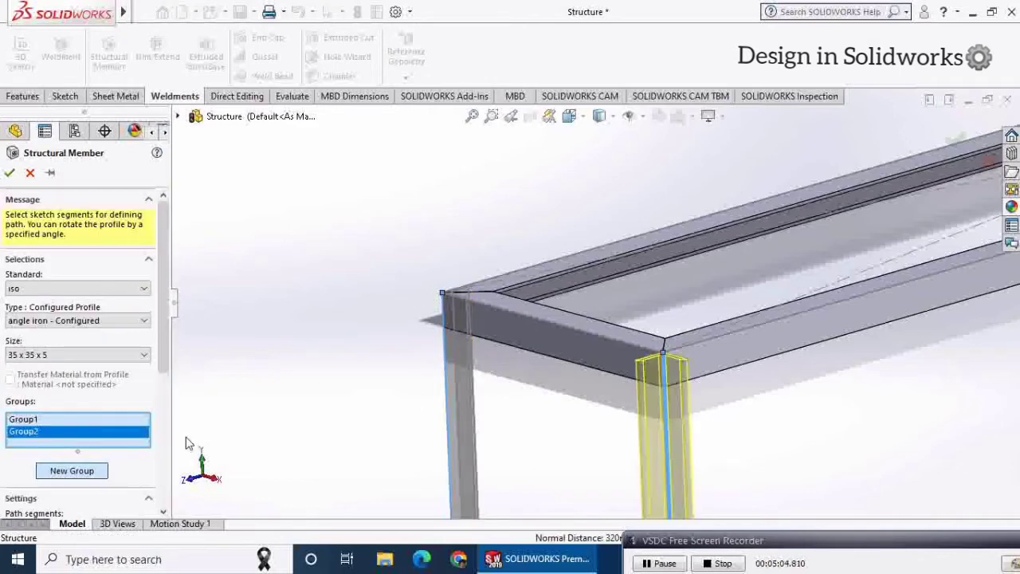
scroll(163, 424, down, 5)
click(11, 359)
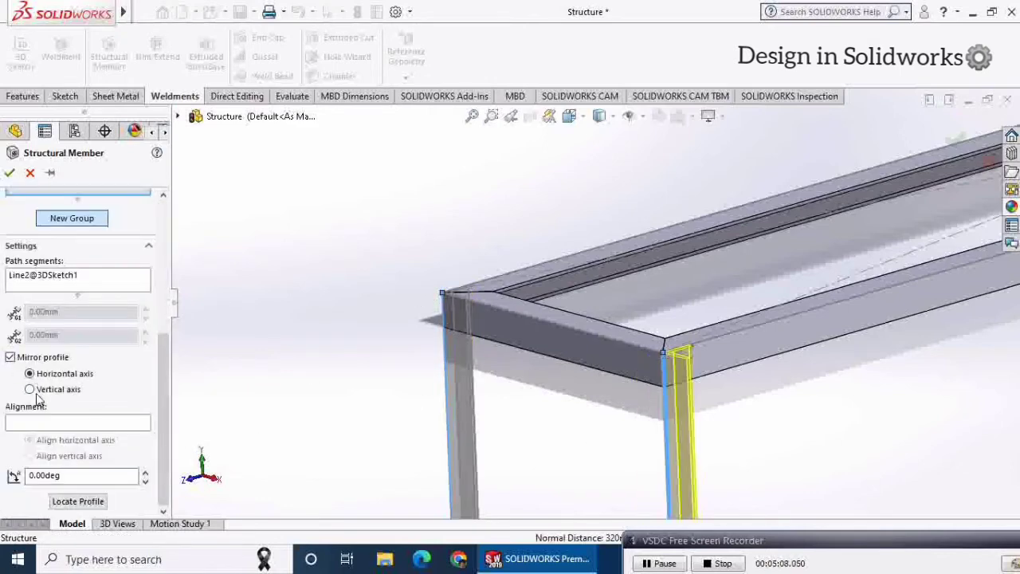
click(30, 389)
drag(104, 474, 3, 470)
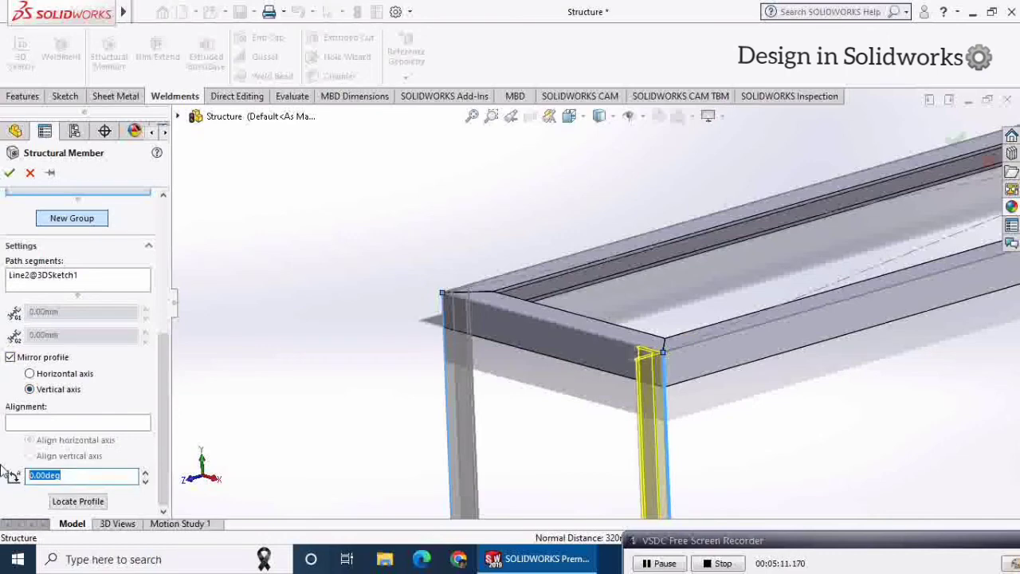
key(Return)
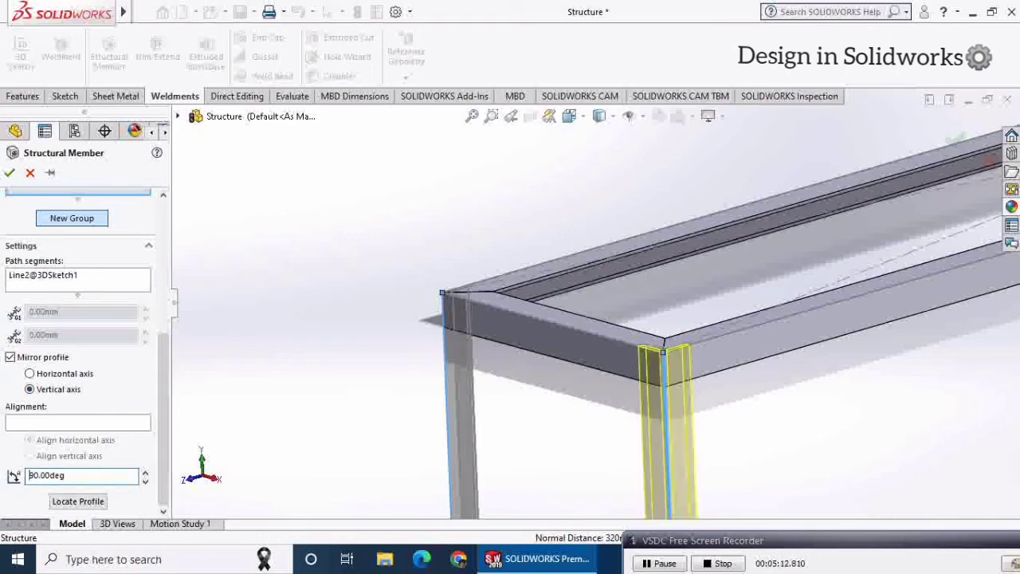
Add the rear leg line on the first leg's side as a third group, keeping the default profile orientation
click(86, 221)
scroll(446, 176, up, 7)
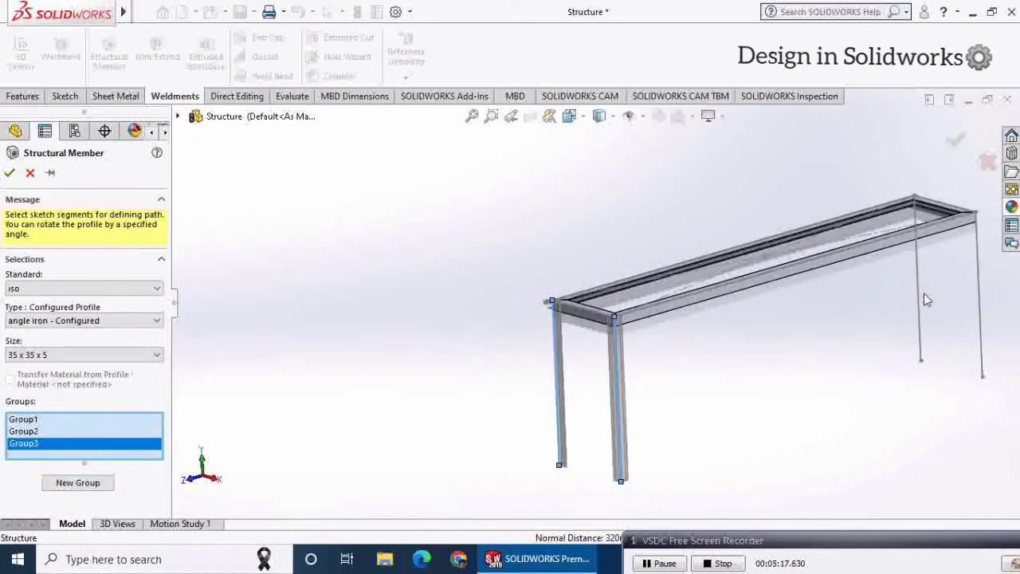
click(923, 294)
scroll(815, 235, down, 5)
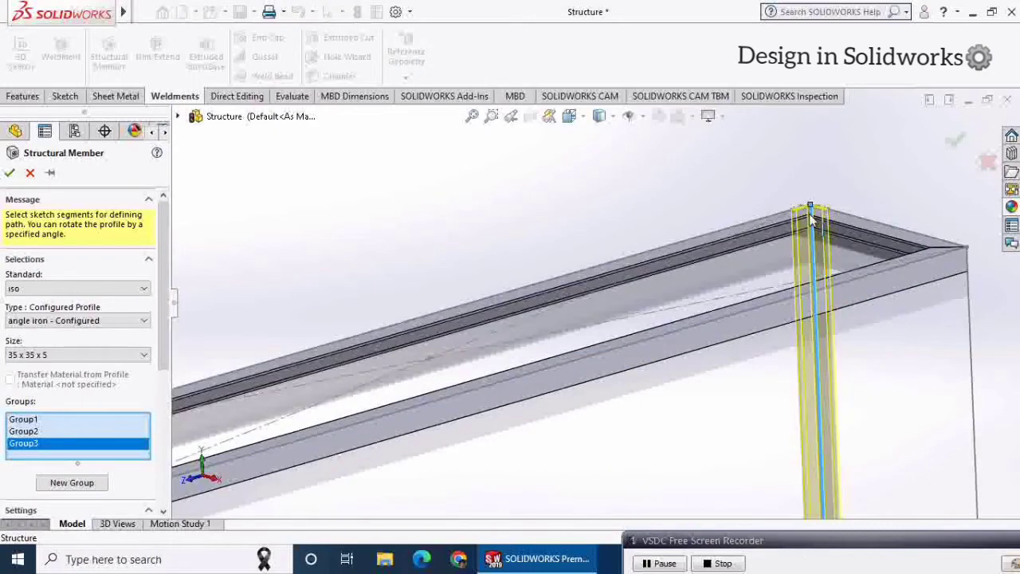
scroll(813, 223, down, 2)
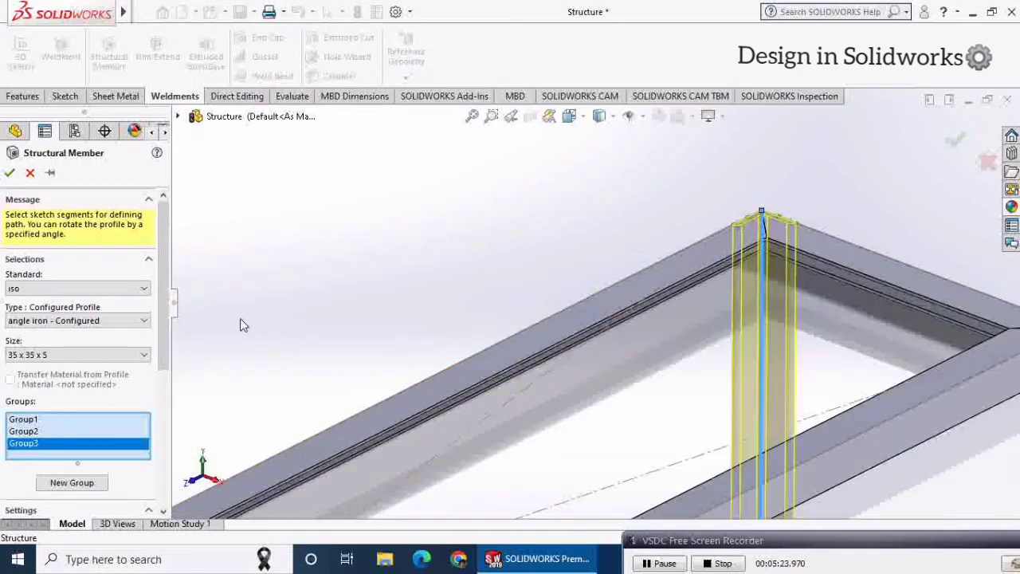
Add the remaining rear leg line as a fourth group with its profile mirrored about the vertical axis, and finish the structural member
click(78, 482)
scroll(765, 336, up, 2)
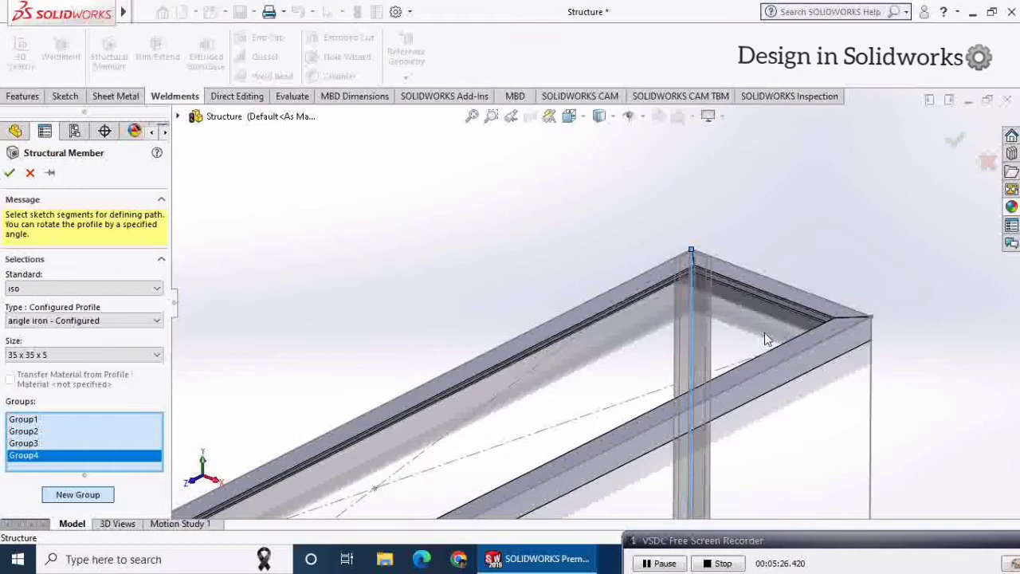
click(871, 423)
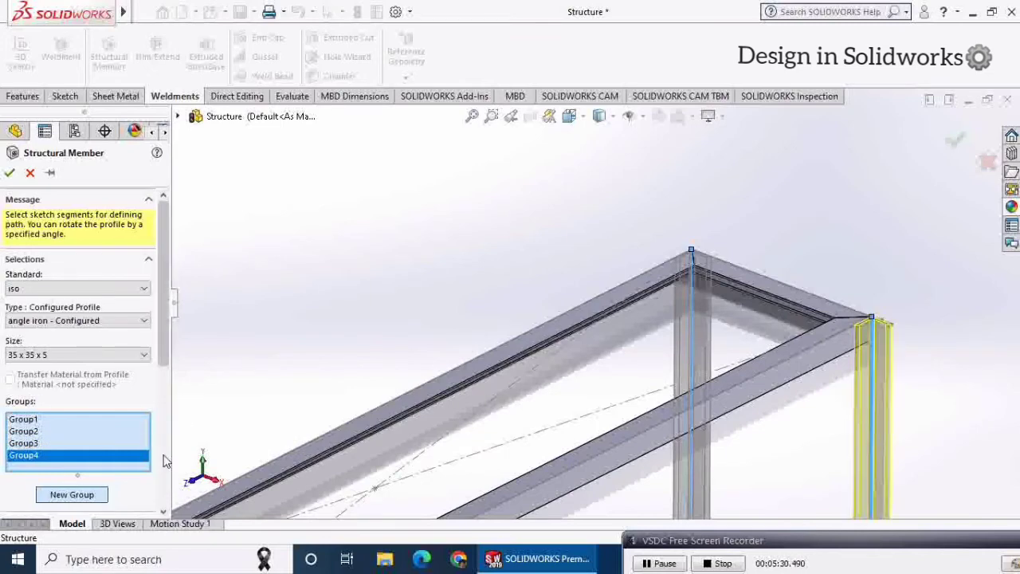
scroll(47, 422, down, 5)
click(10, 358)
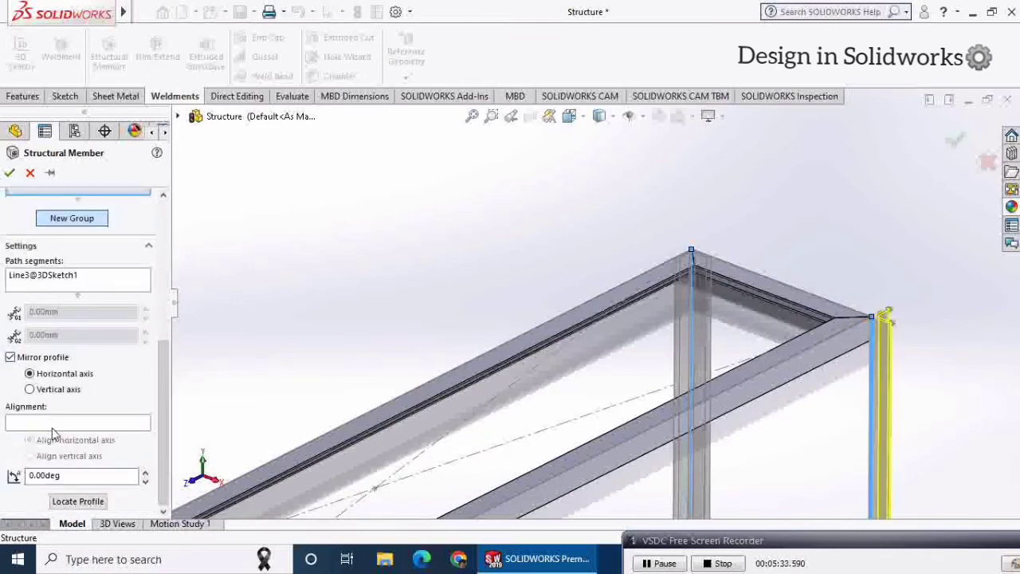
click(29, 390)
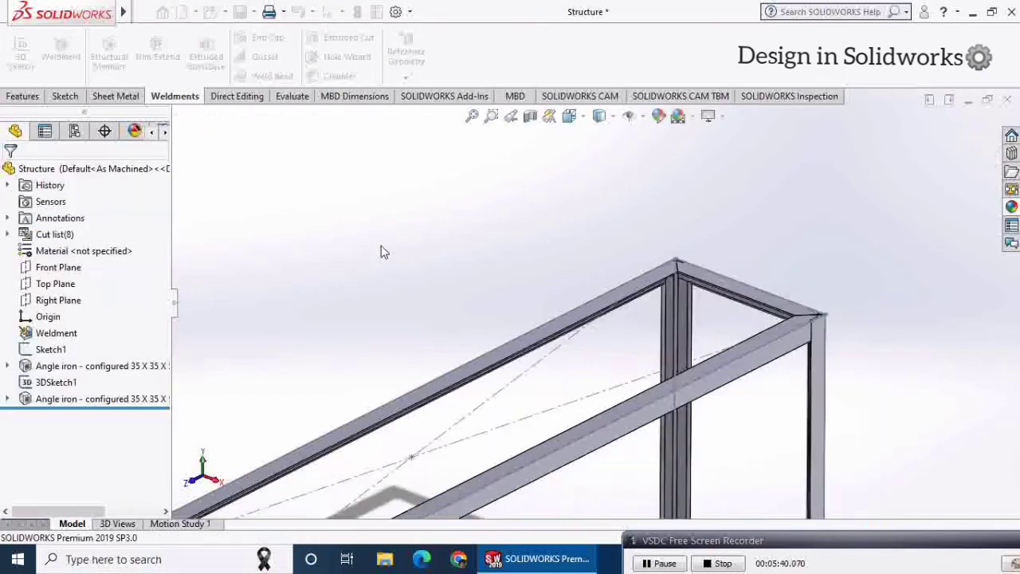
Hide the rectangular frame sketch, Sketch1
scroll(385, 251, up, 3)
scroll(408, 296, up, 2)
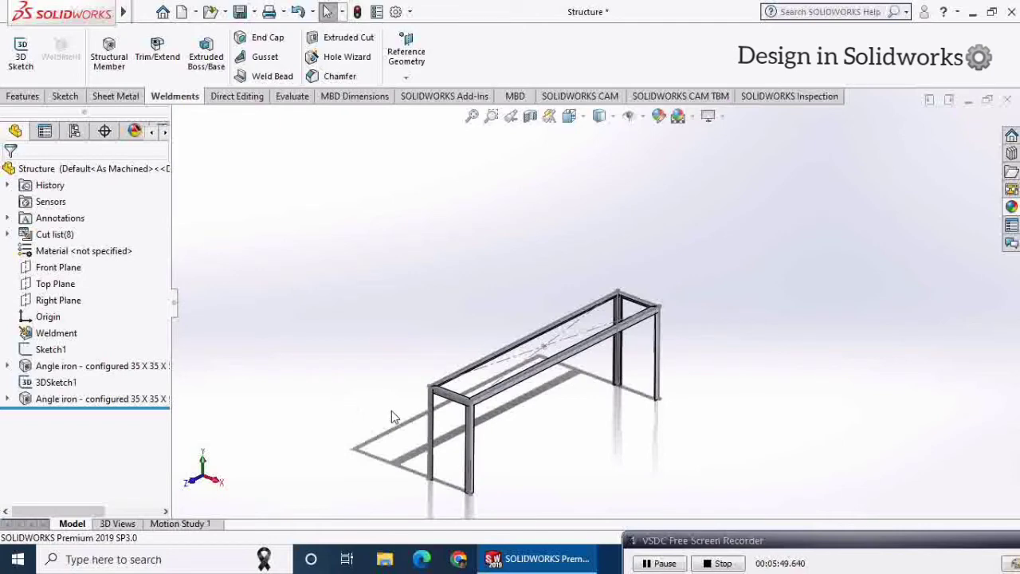
middle_drag(400, 411, 394, 246)
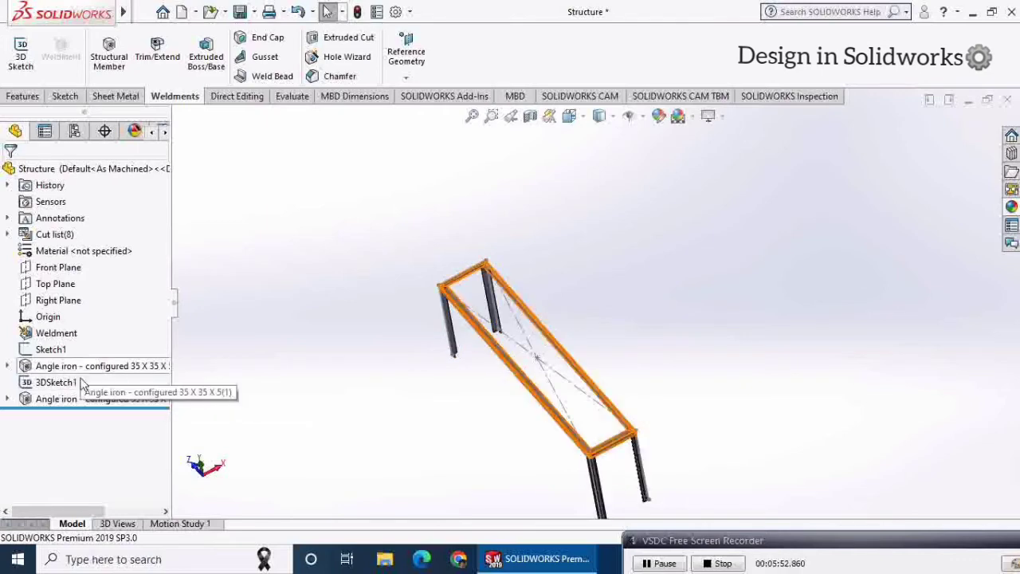
click(42, 384)
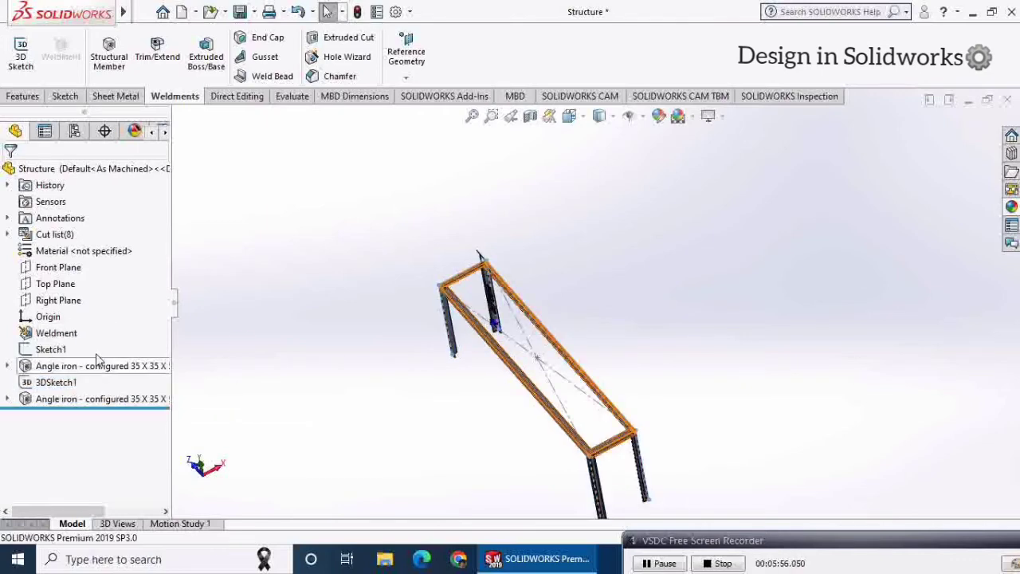
click(50, 349)
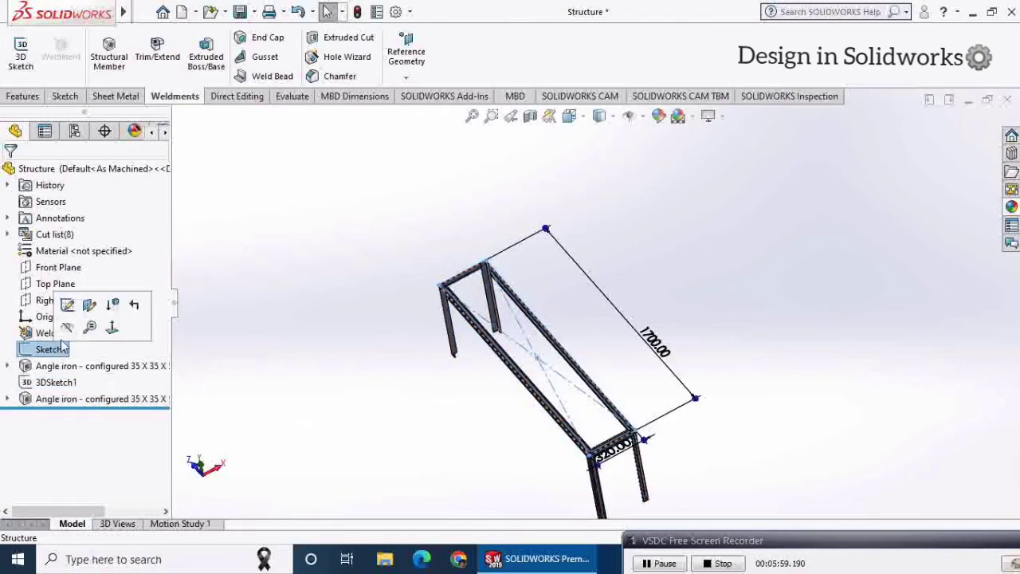
click(66, 328)
middle_drag(320, 289, 544, 360)
scroll(545, 359, down, 3)
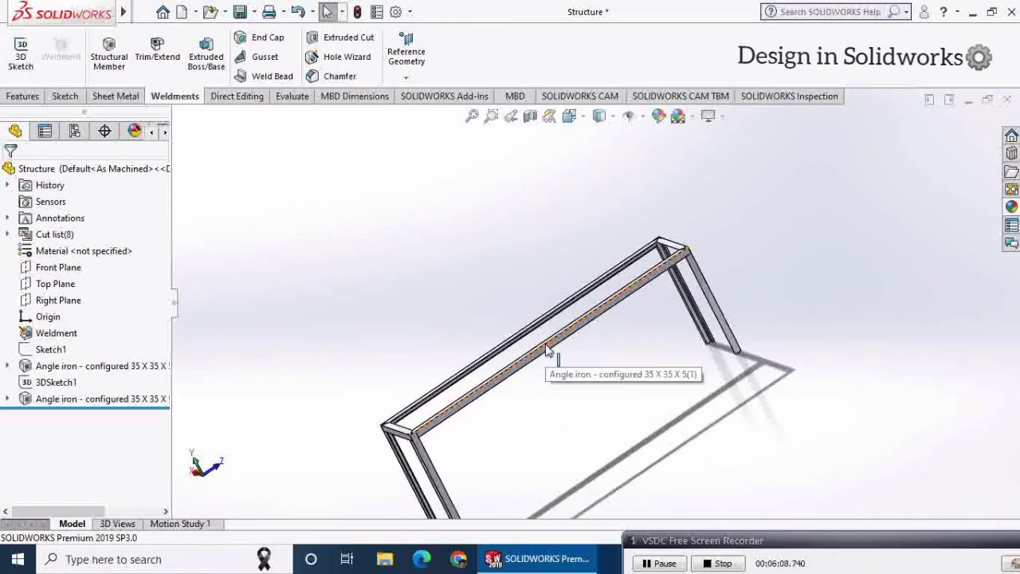
Open the legs' 3DSketch1 for editing and show the rectangular frame sketch, Sketch1
click(30, 384)
click(42, 335)
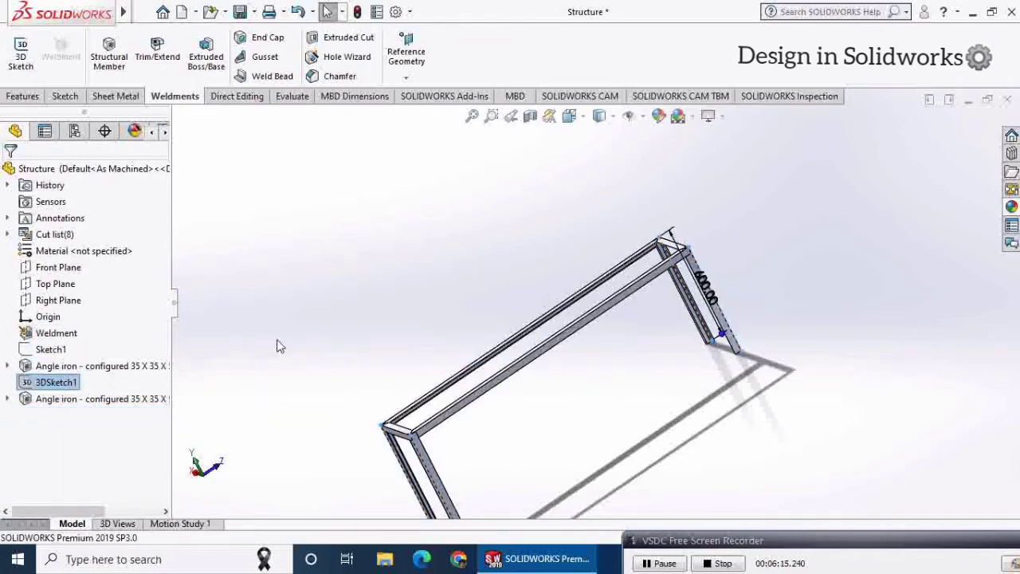
middle_drag(335, 340, 358, 346)
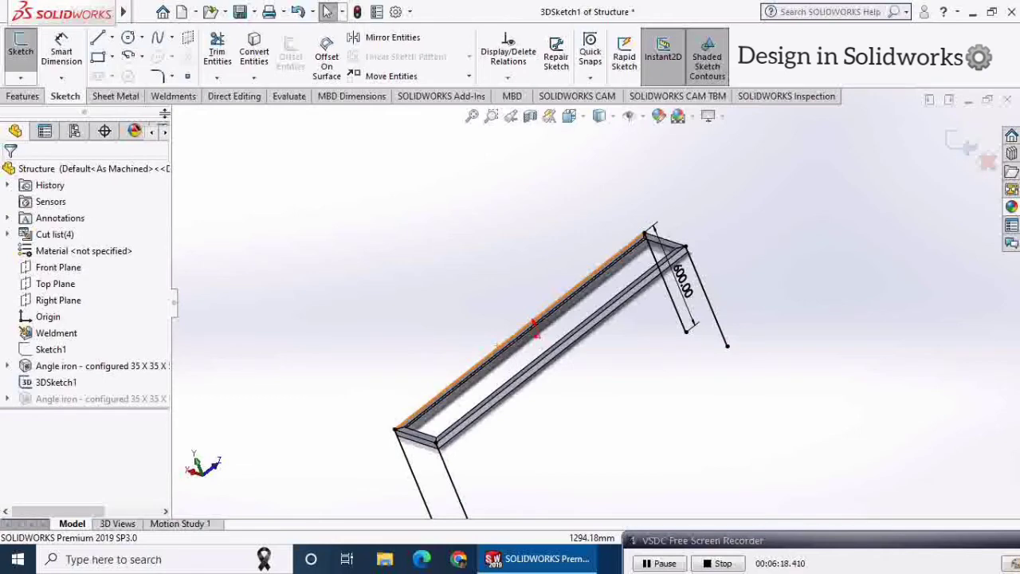
click(62, 350)
click(70, 329)
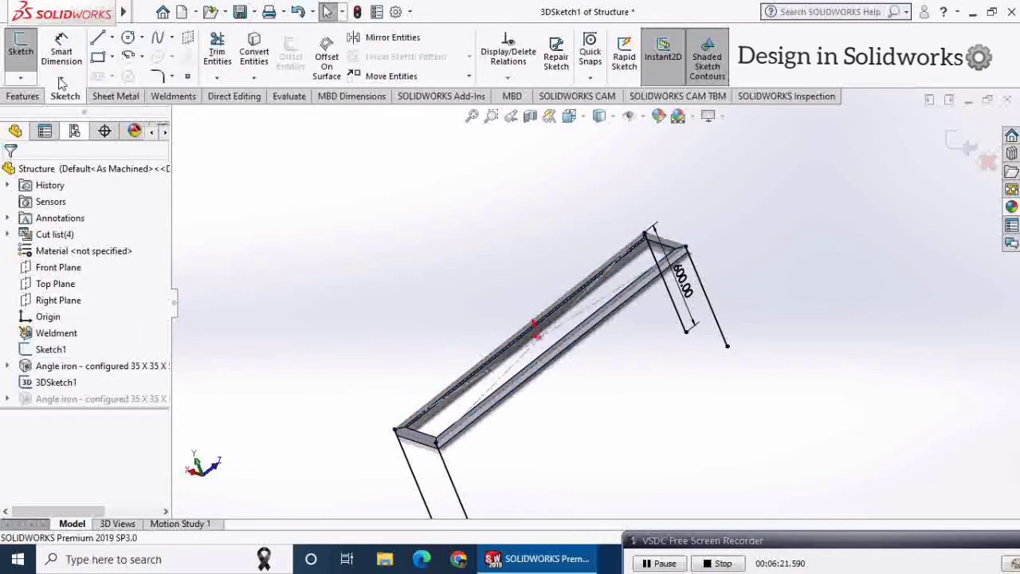
Sketch a vertical leg line downward along Y from the midpoint of the frame's near long side
click(99, 40)
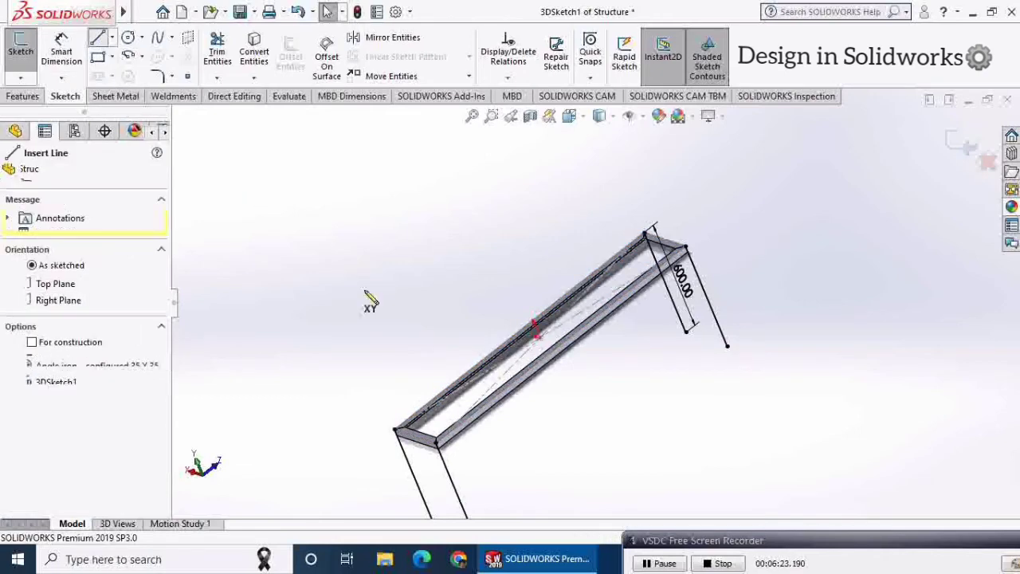
click(562, 351)
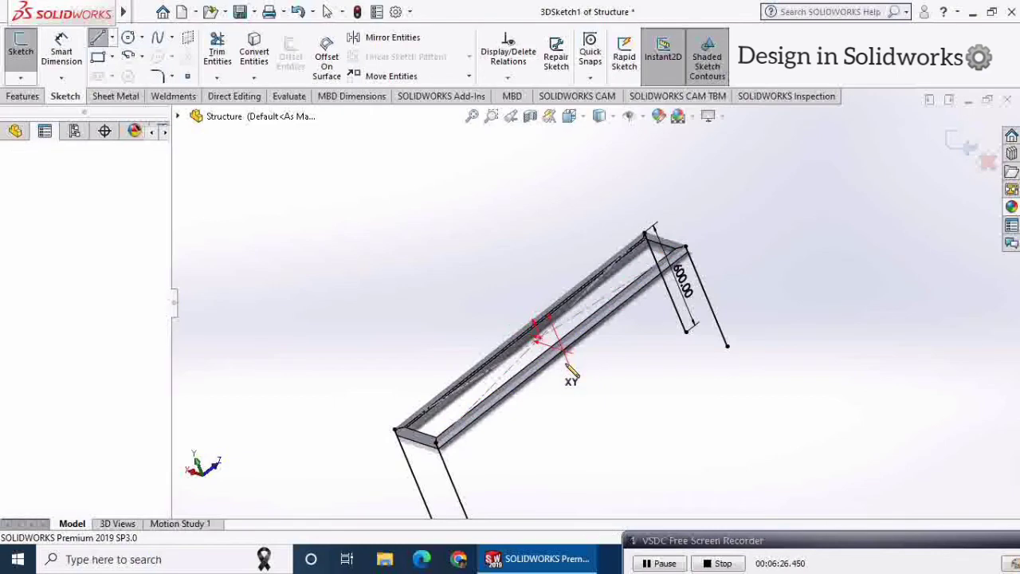
click(596, 429)
right_click(618, 398)
click(658, 407)
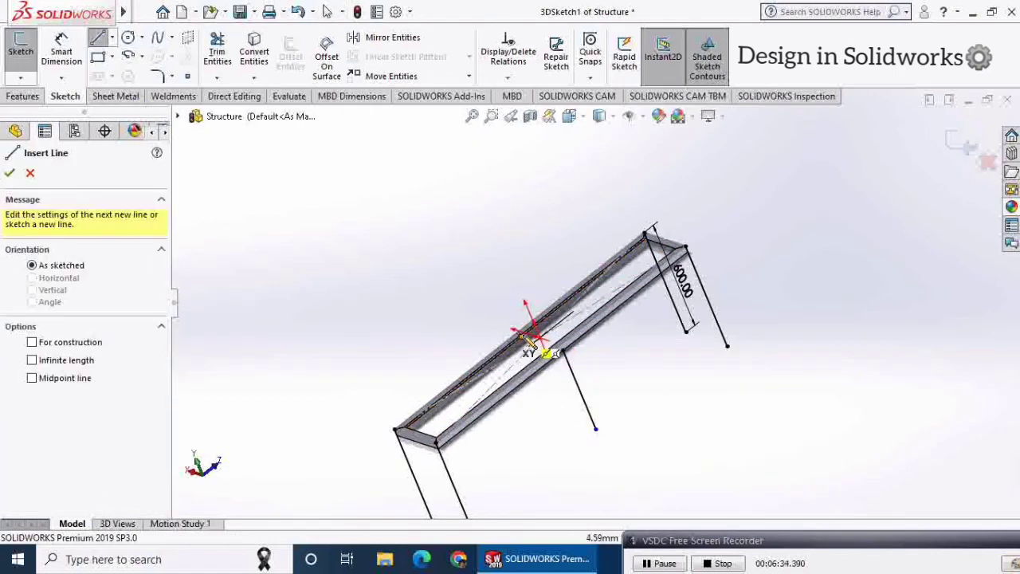
Sketch a matching vertical leg line downward from the midpoint of the frame's opposite long side
click(526, 335)
click(552, 407)
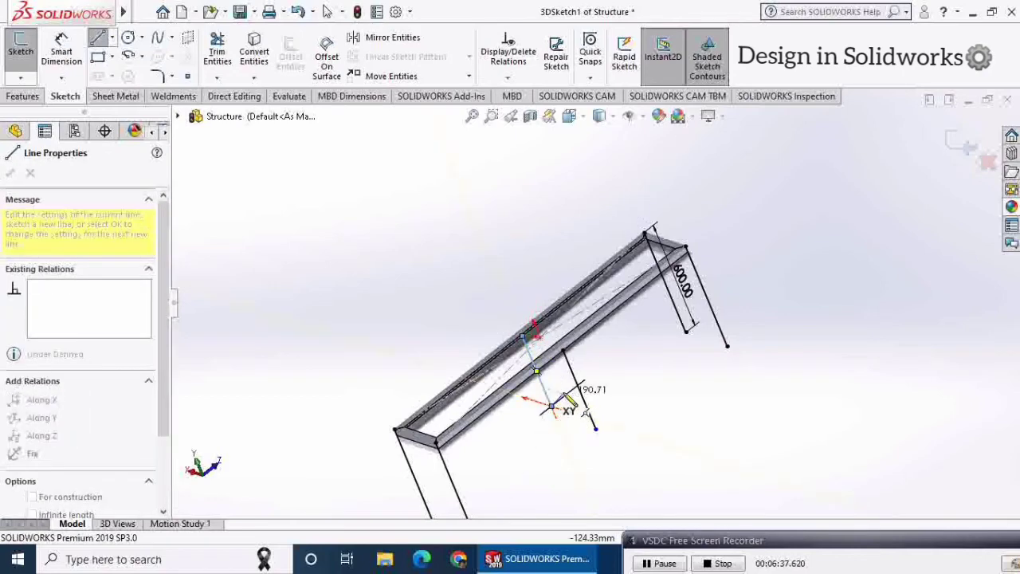
right_click(566, 397)
click(574, 404)
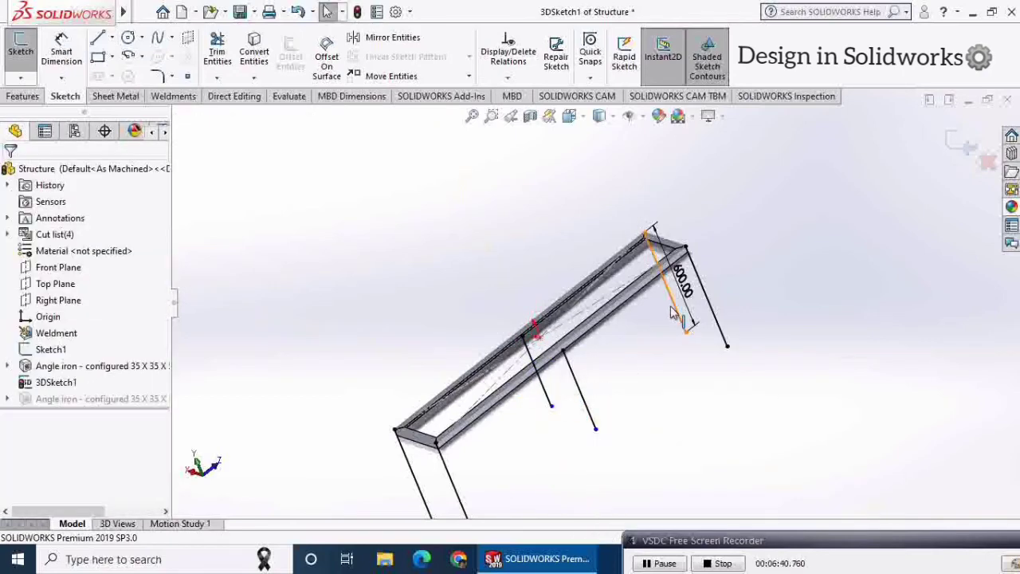
Apply an equal relation between the dimensioned 600 mm leg line and both middle leg lines, and exit the 3D sketch
click(673, 313)
ctrl+click(582, 402)
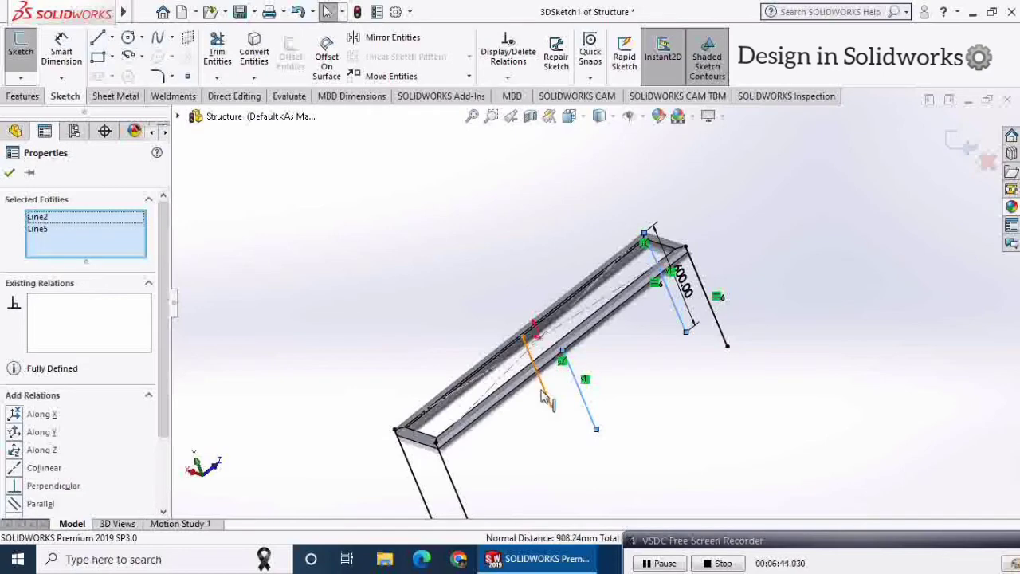
ctrl+click(546, 390)
click(697, 324)
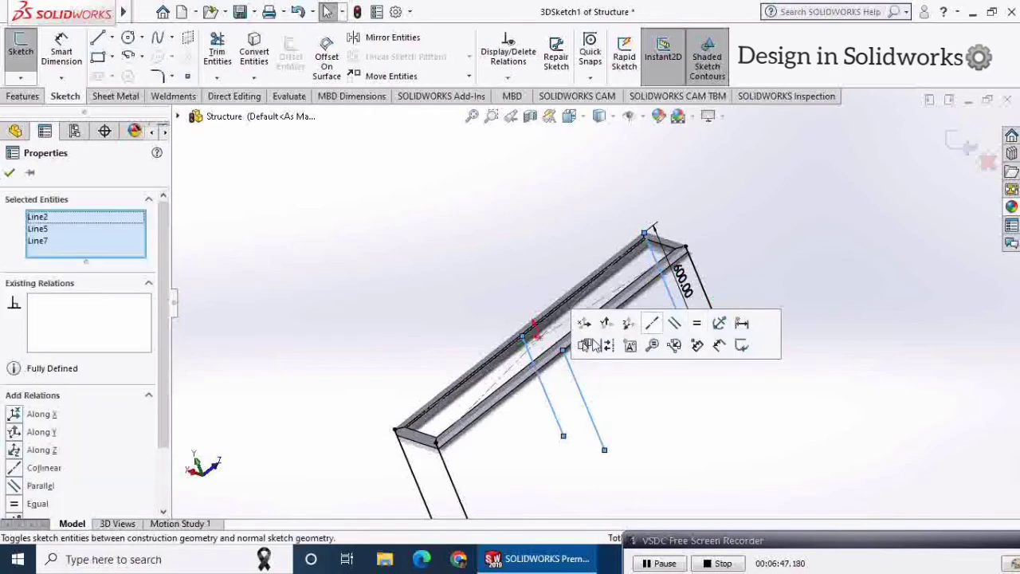
click(9, 173)
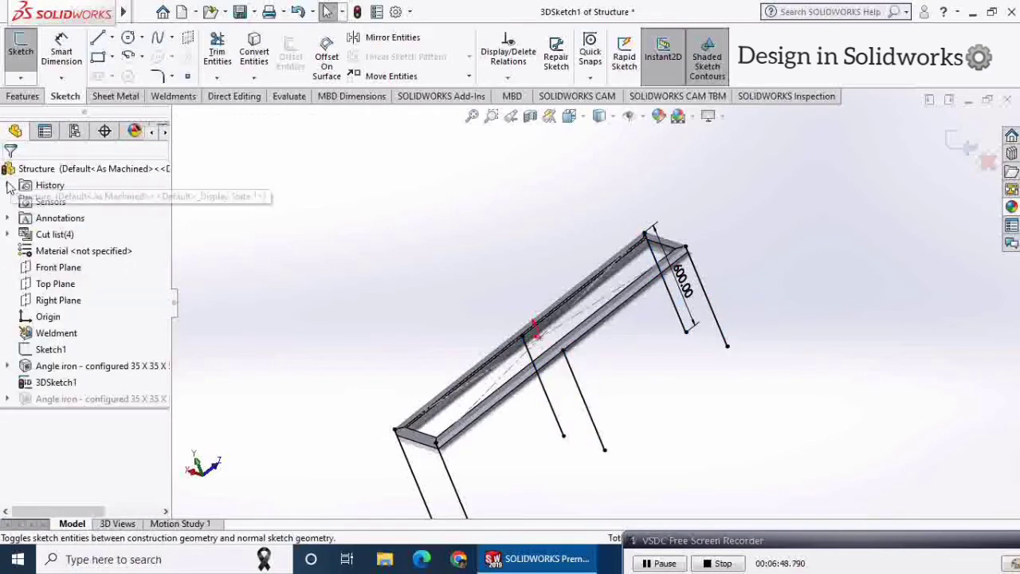
click(969, 149)
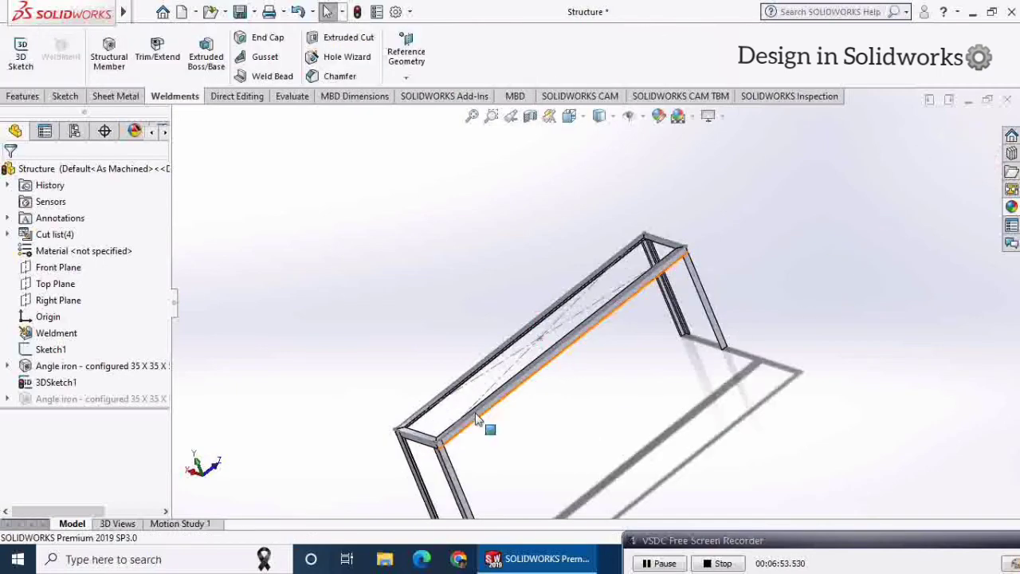
Edit the legs' structural member and add the near middle leg line as a new group, mirroring its profile about the horizontal axis
click(84, 395)
click(77, 351)
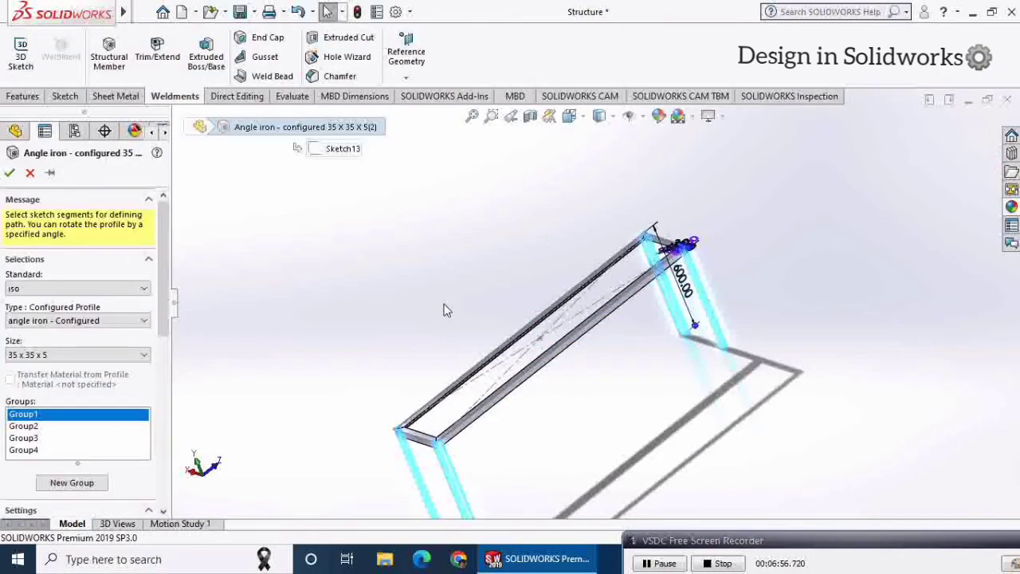
click(87, 483)
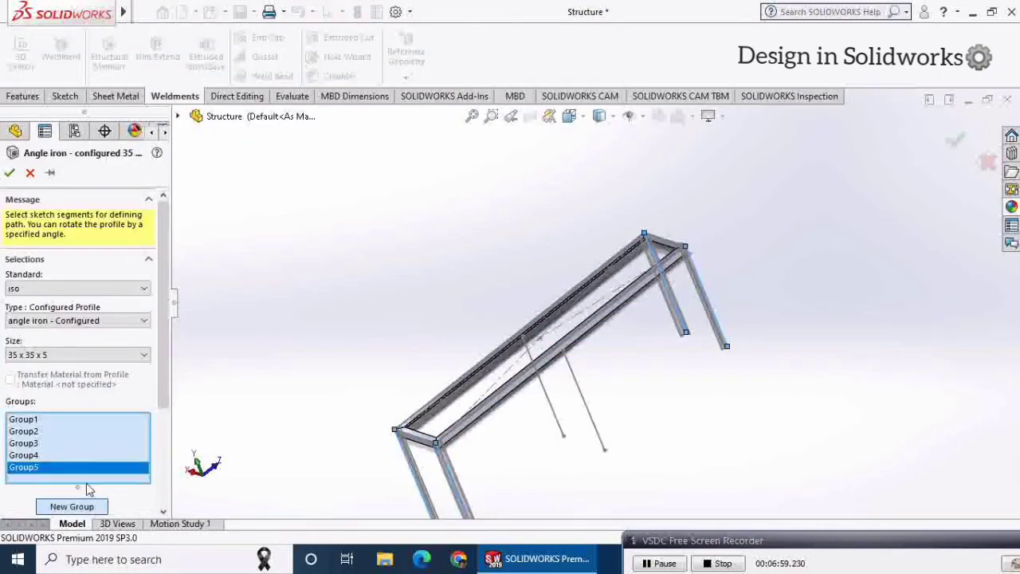
click(584, 398)
scroll(577, 338, down, 5)
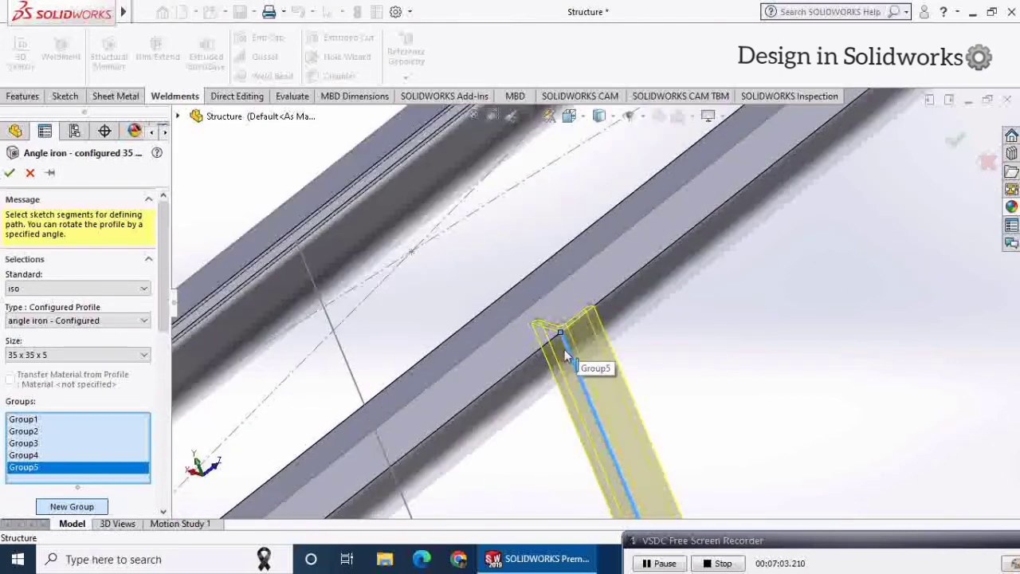
scroll(80, 382, down, 5)
click(9, 350)
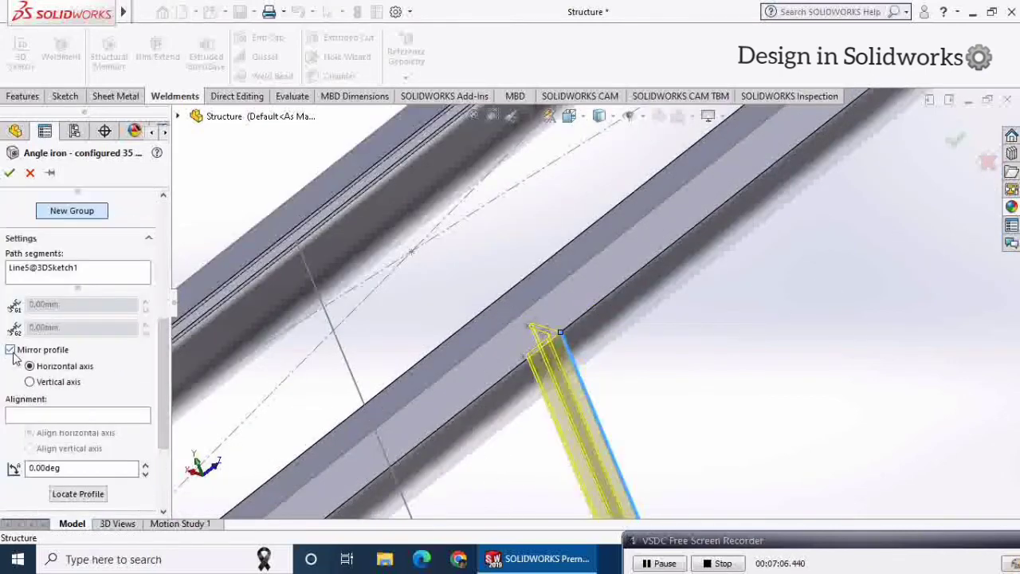
scroll(657, 364, up, 2)
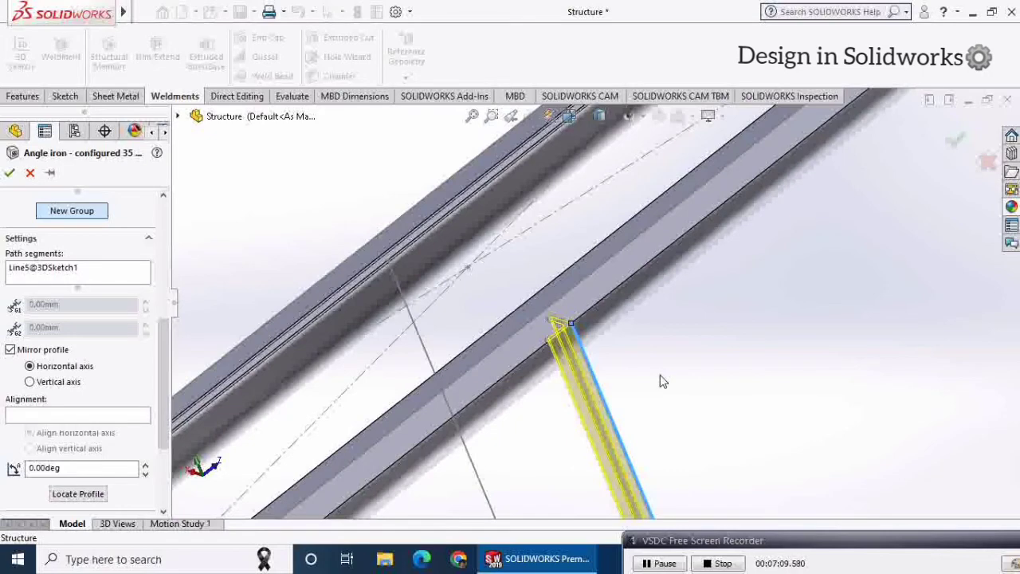
click(481, 479)
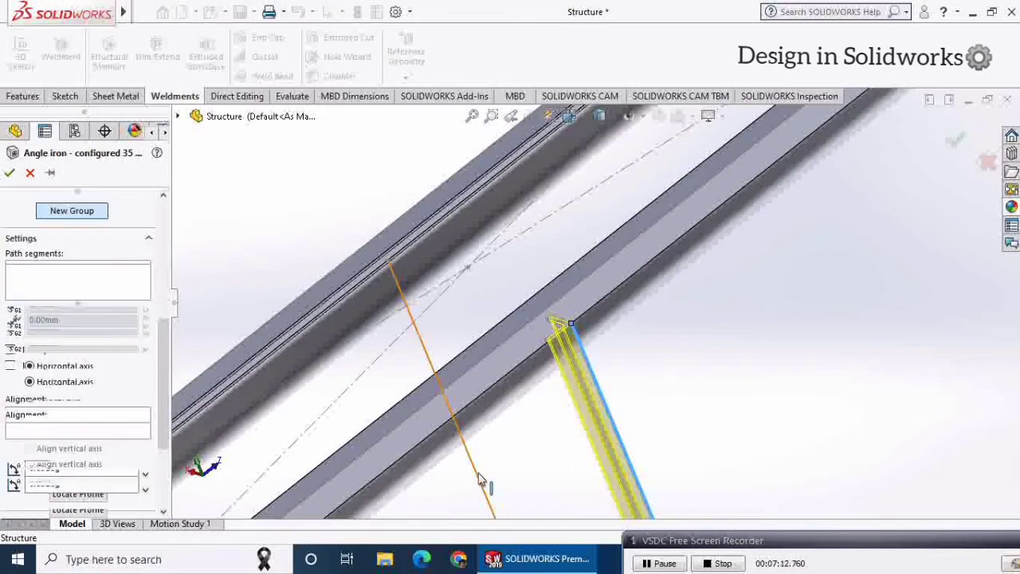
mouse_move(494, 471)
middle_down()
mouse_move(524, 462)
mouse_move(210, 414)
middle_up()
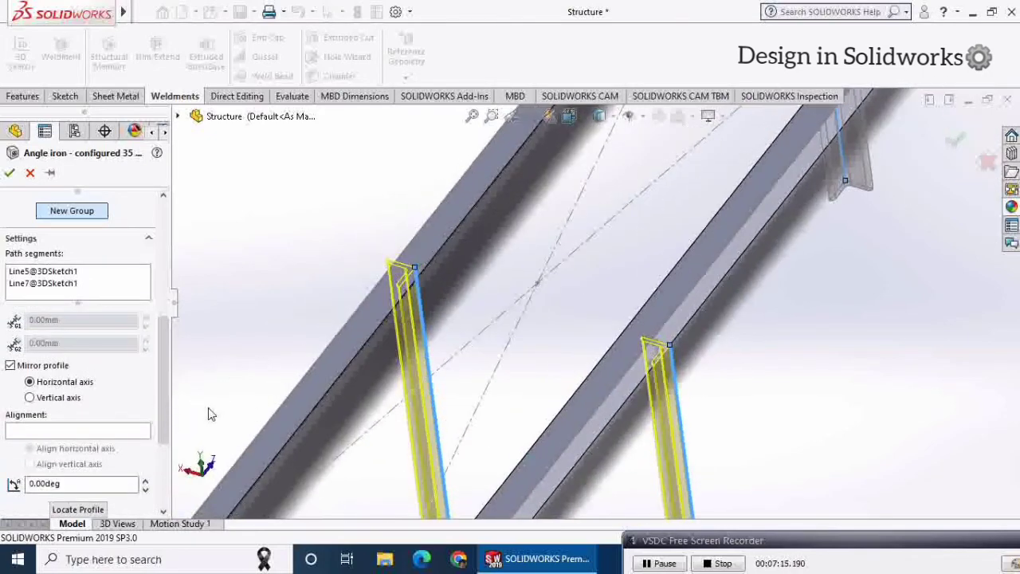
right_click(63, 284)
click(89, 313)
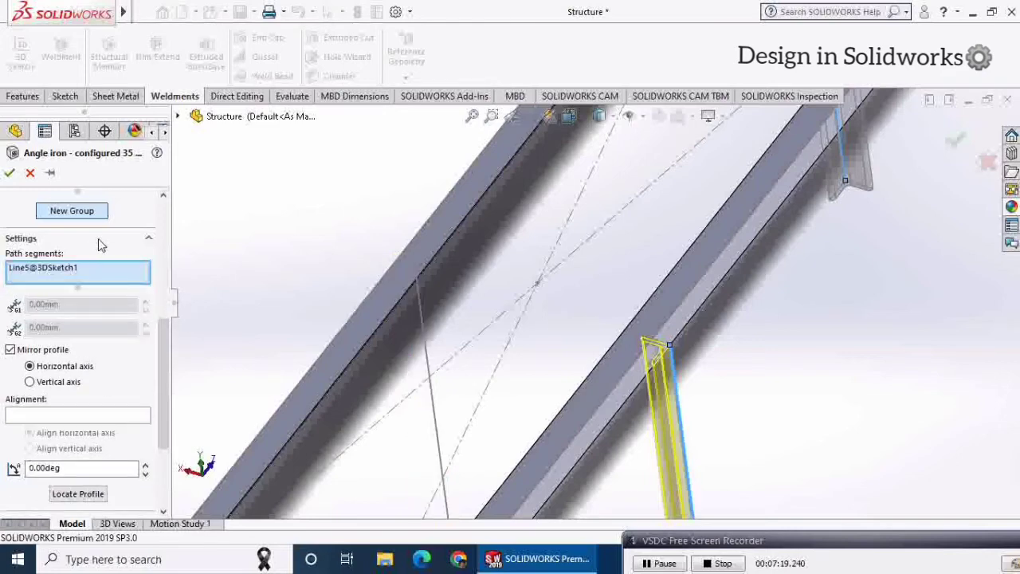
Add the opposite middle leg line as its own group, with the profile mirrored about the vertical axis and rotated 90 degrees, and accept the feature
click(78, 221)
click(427, 350)
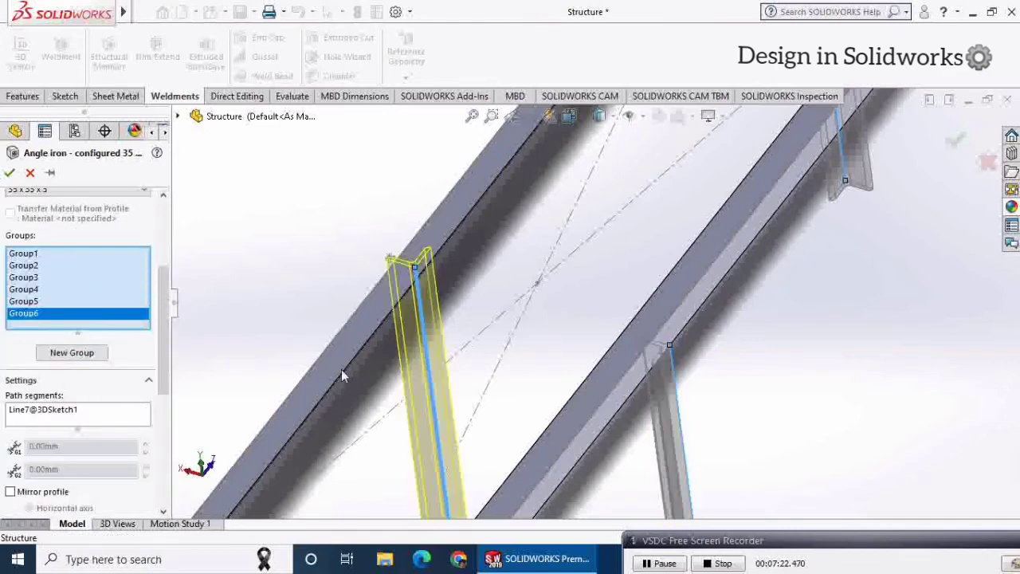
scroll(163, 335, down, 5)
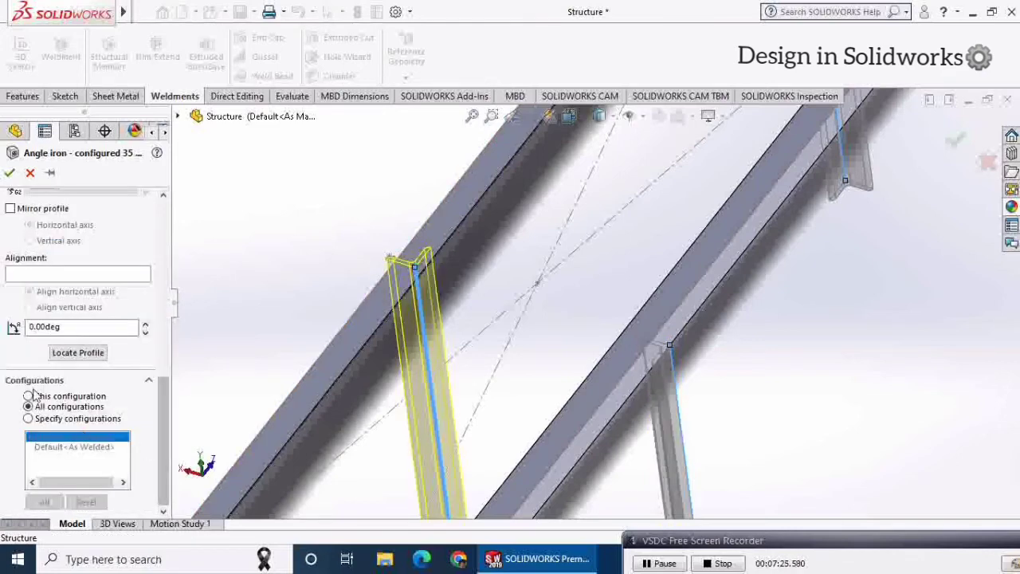
click(11, 209)
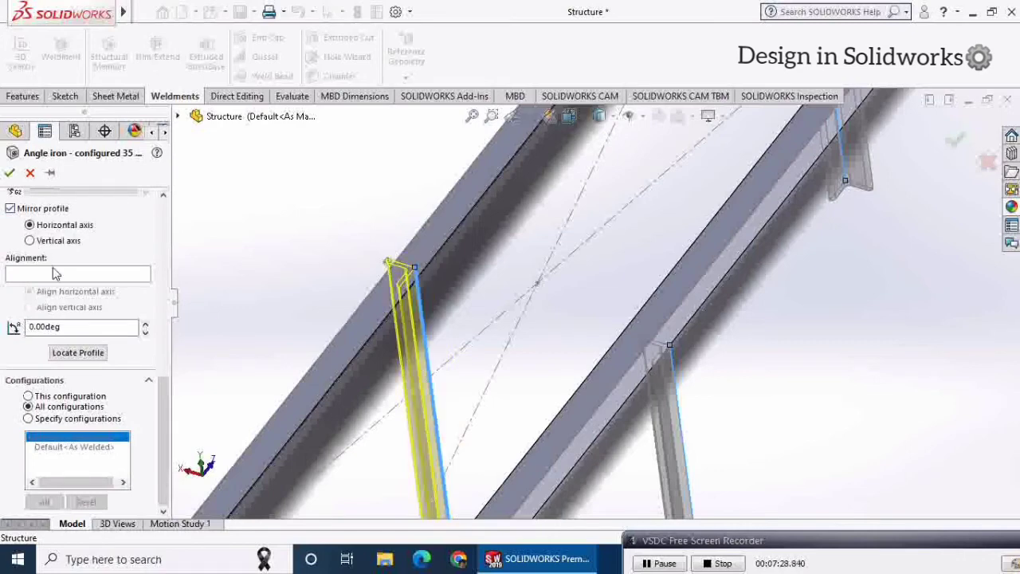
click(30, 241)
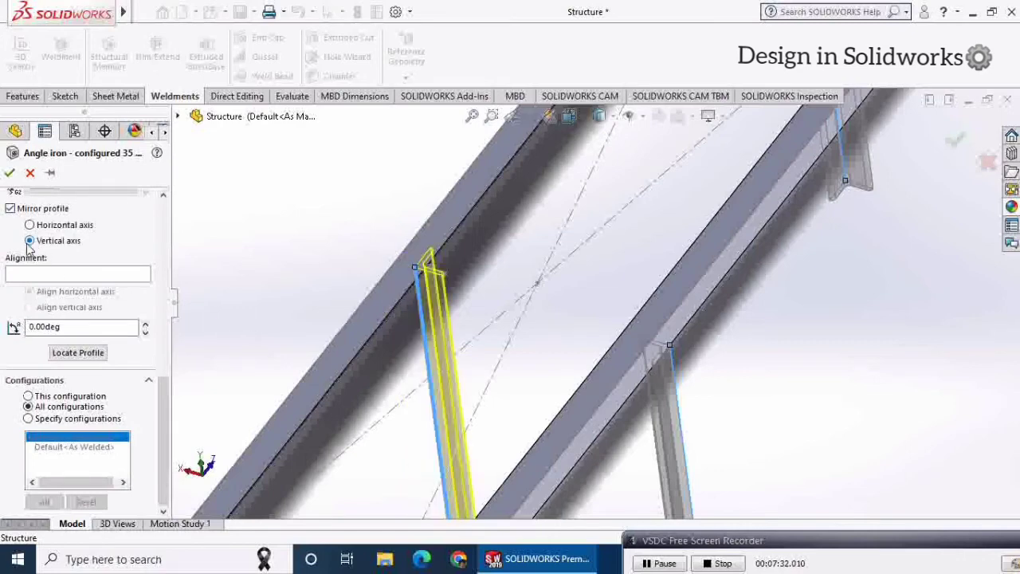
click(31, 225)
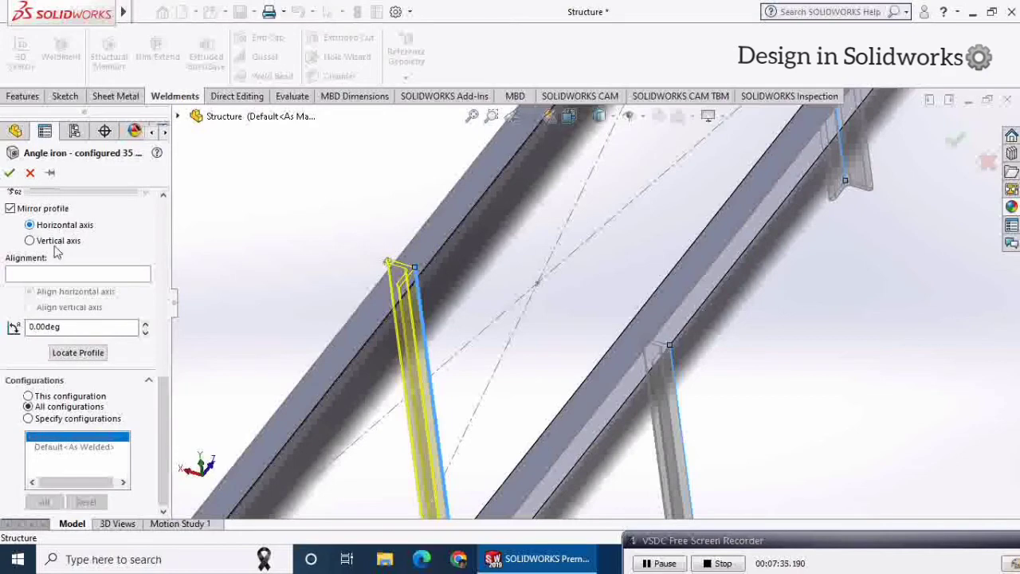
middle_drag(247, 278, 266, 283)
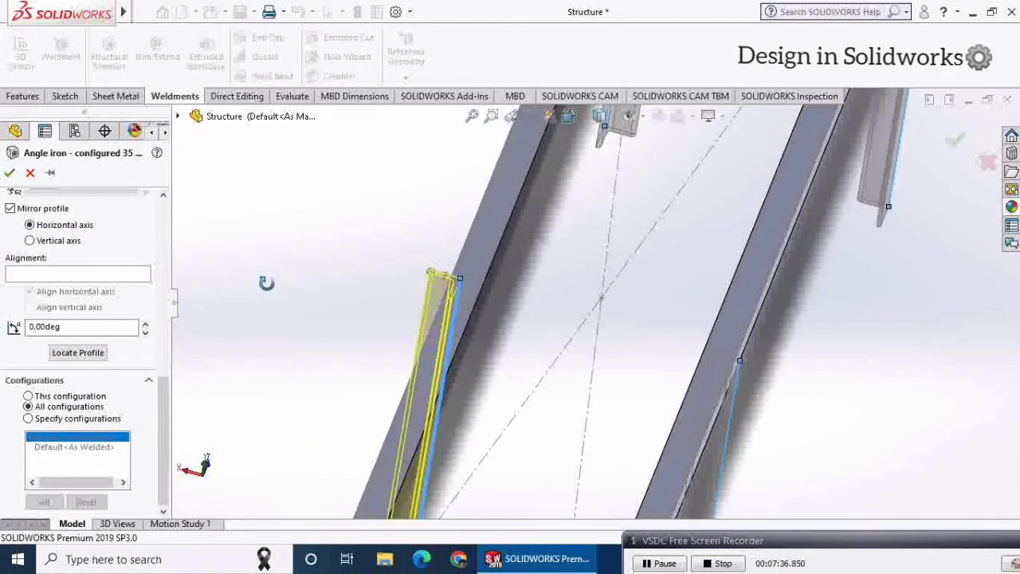
click(30, 241)
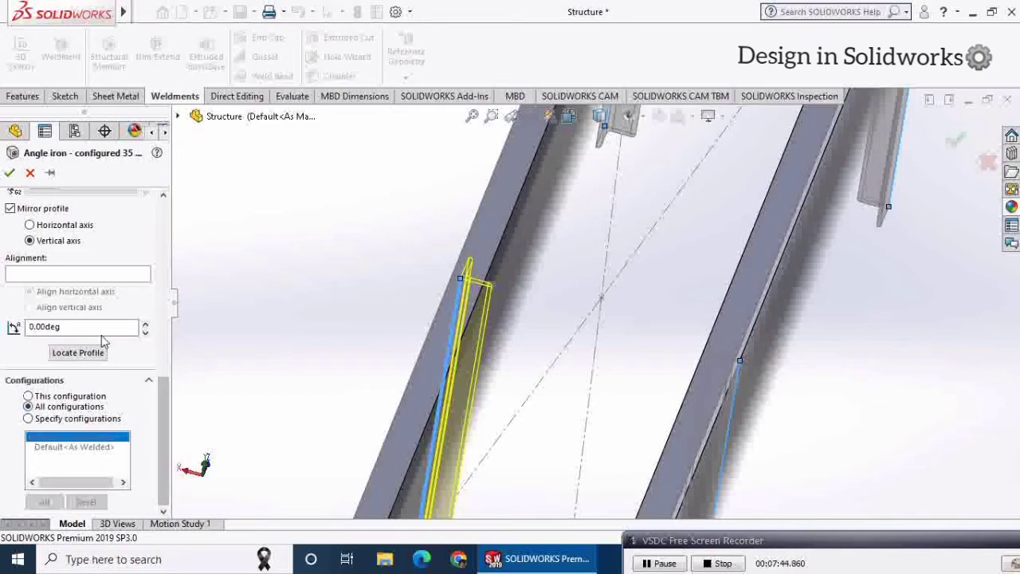
drag(99, 329, 1, 350)
text(90)
key(Return)
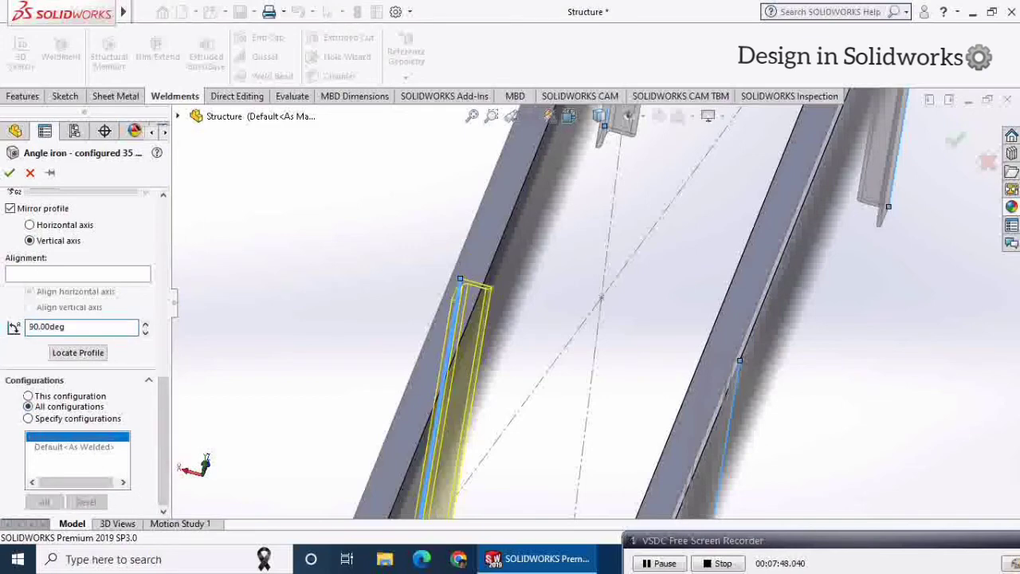
click(11, 175)
Hide the rectangular frame sketch, Sketch1
mouse_move(289, 282)
middle_down()
mouse_move(313, 292)
mouse_move(303, 350)
mouse_move(337, 366)
mouse_move(280, 312)
mouse_move(342, 275)
mouse_move(359, 282)
mouse_move(325, 261)
mouse_move(343, 270)
middle_up()
scroll(343, 272, up, 6)
middle_drag(419, 318, 413, 252)
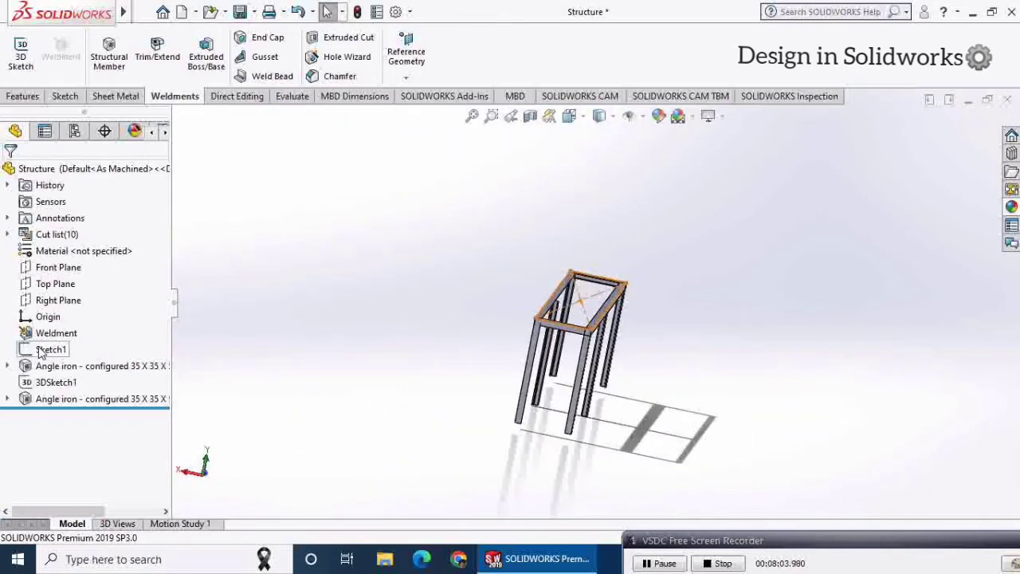
click(40, 351)
click(98, 301)
middle_drag(438, 375, 504, 162)
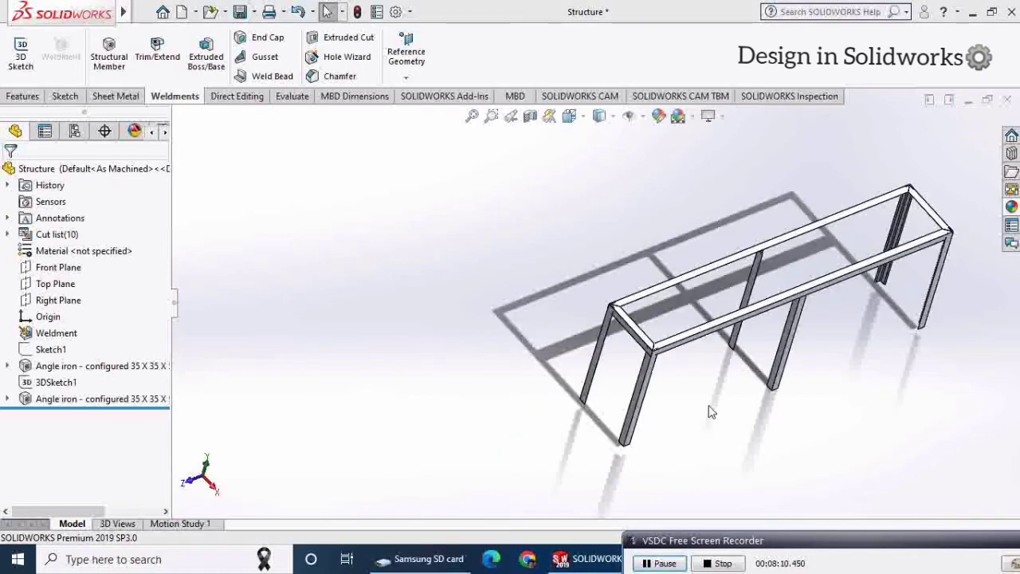
Edit the top frame's structural member and add the crosswise sketch line at mid-length as a new group
click(54, 367)
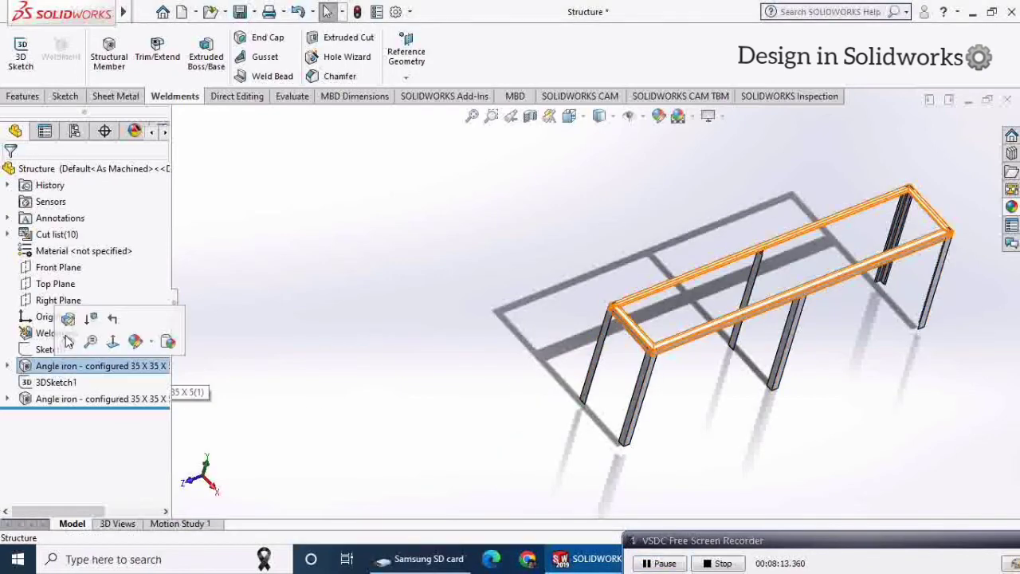
click(67, 323)
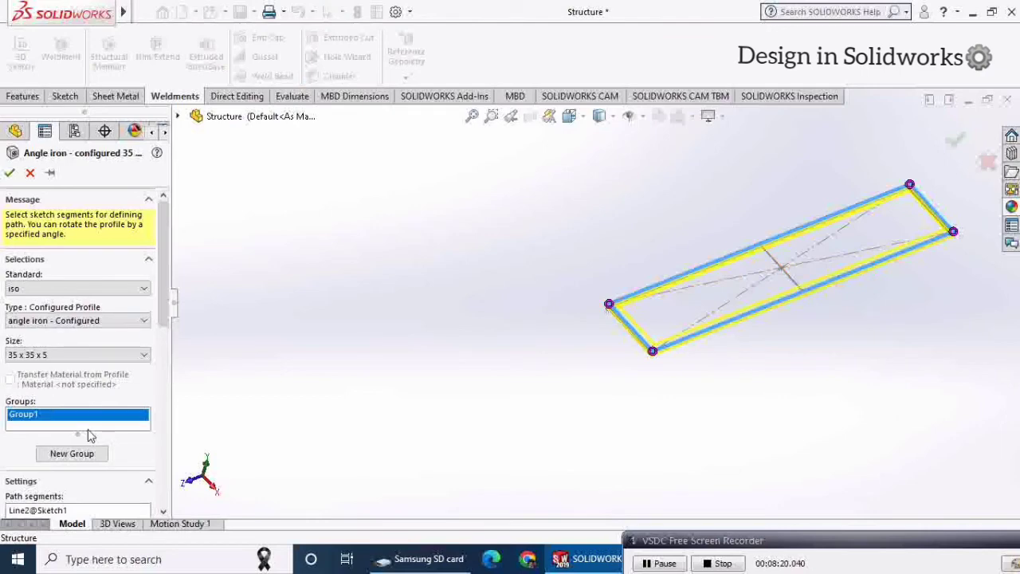
click(81, 459)
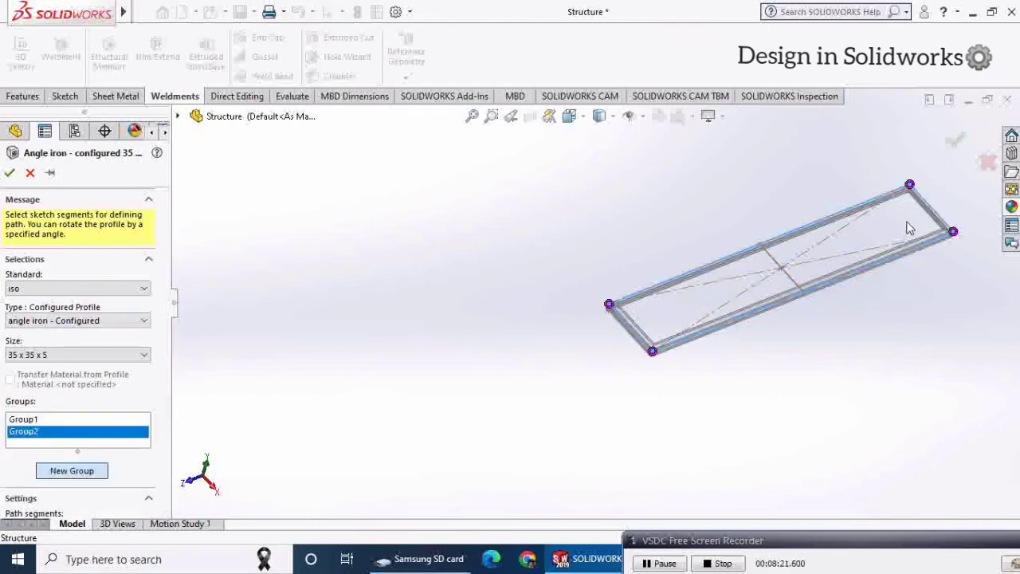
click(793, 283)
scroll(806, 275, down, 2)
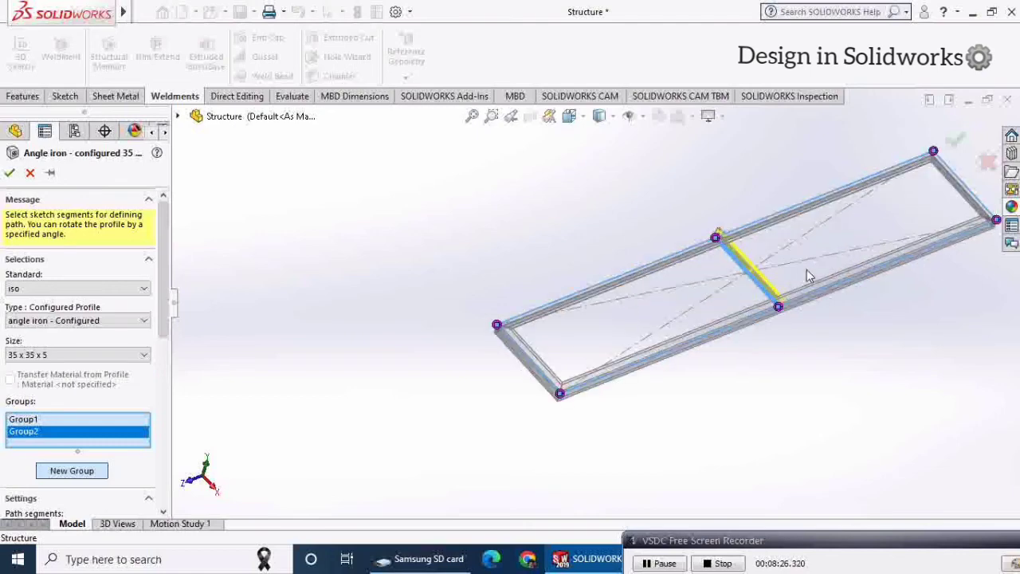
Mirror the cross member's profile about the horizontal axis and accept the edited frame feature
scroll(806, 275, down, 4)
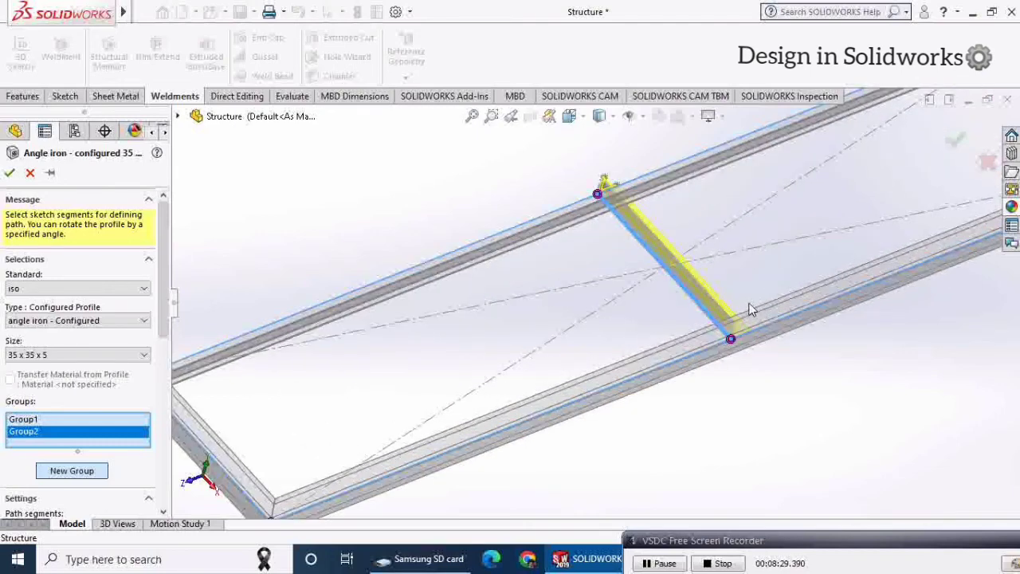
scroll(750, 309, down, 2)
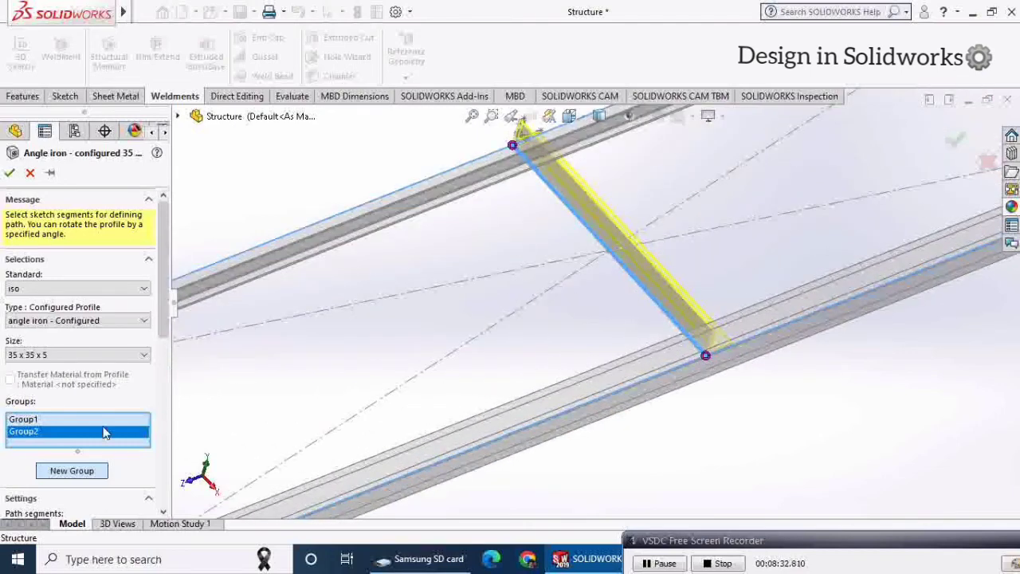
scroll(167, 471, down, 5)
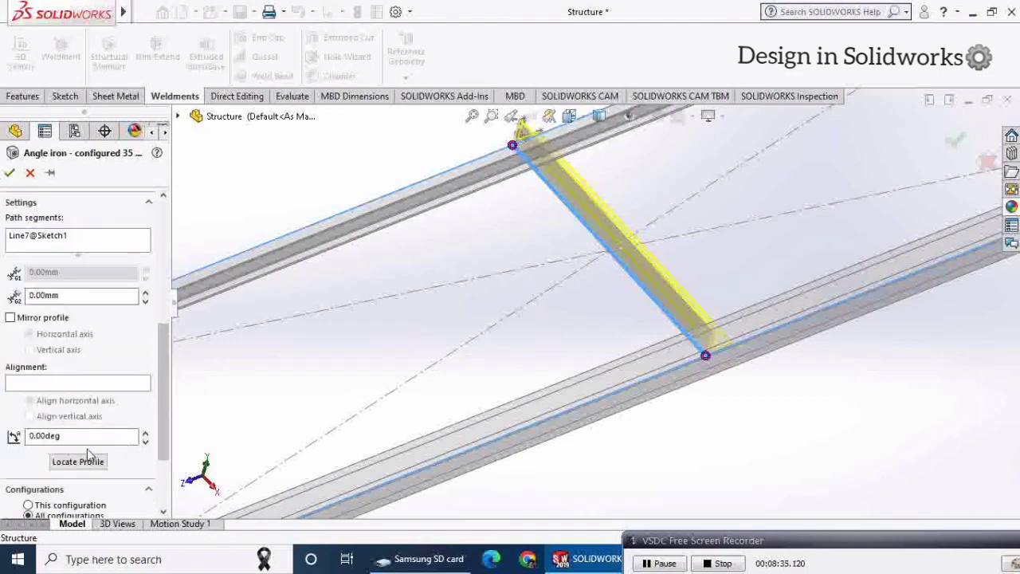
click(10, 318)
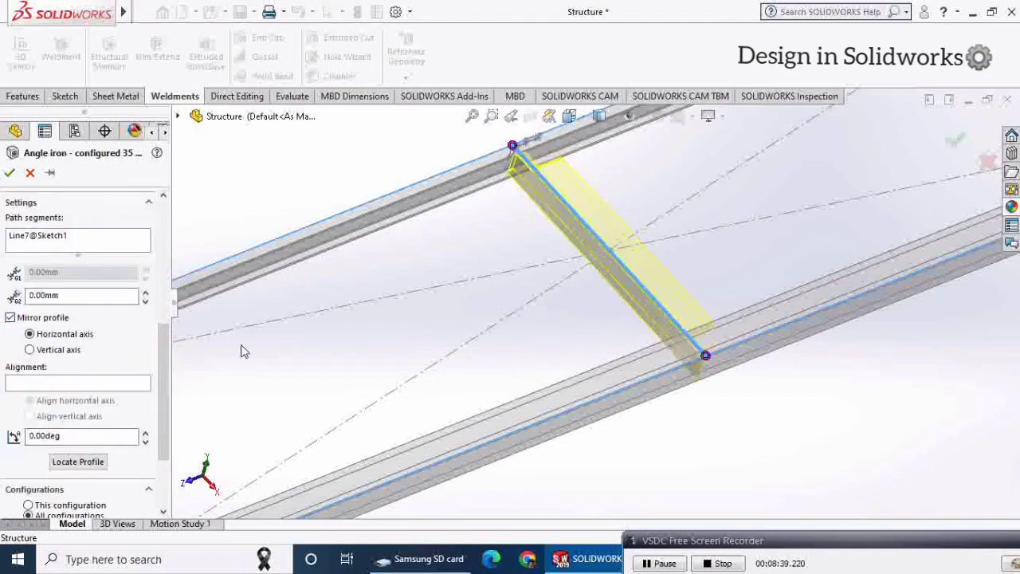
middle_drag(666, 304, 681, 277)
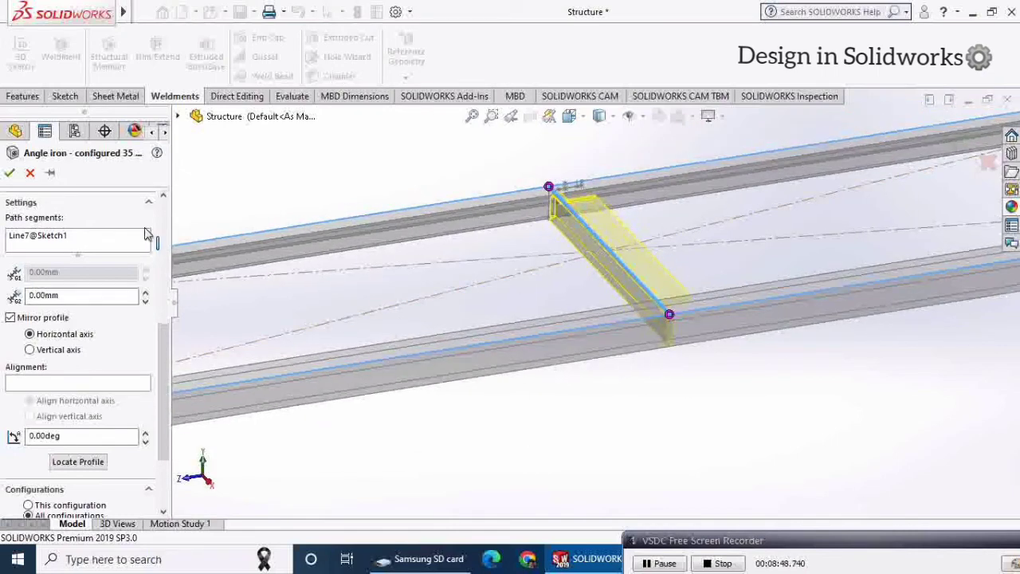
click(9, 173)
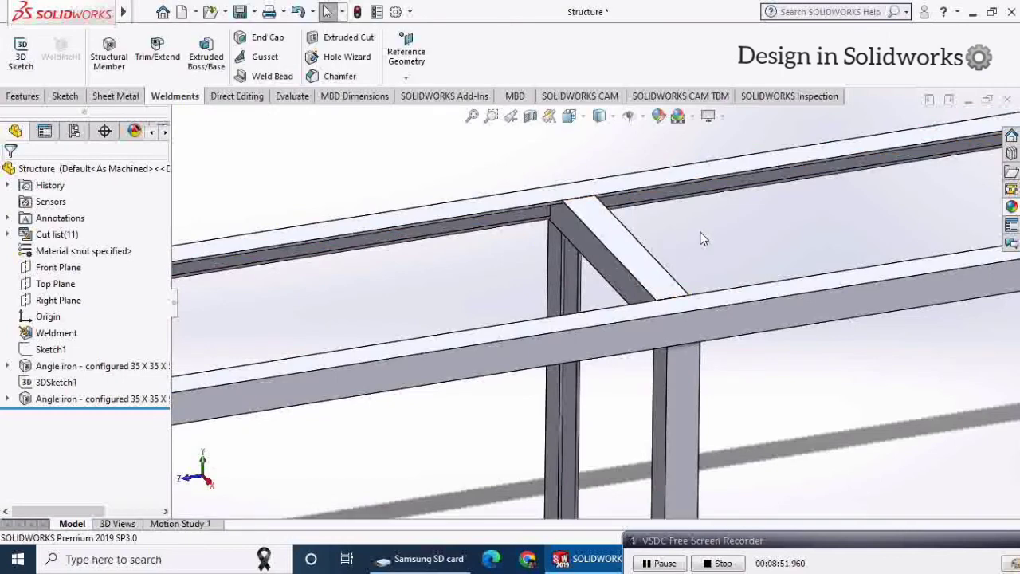
Save the Structure part
scroll(713, 230, up, 5)
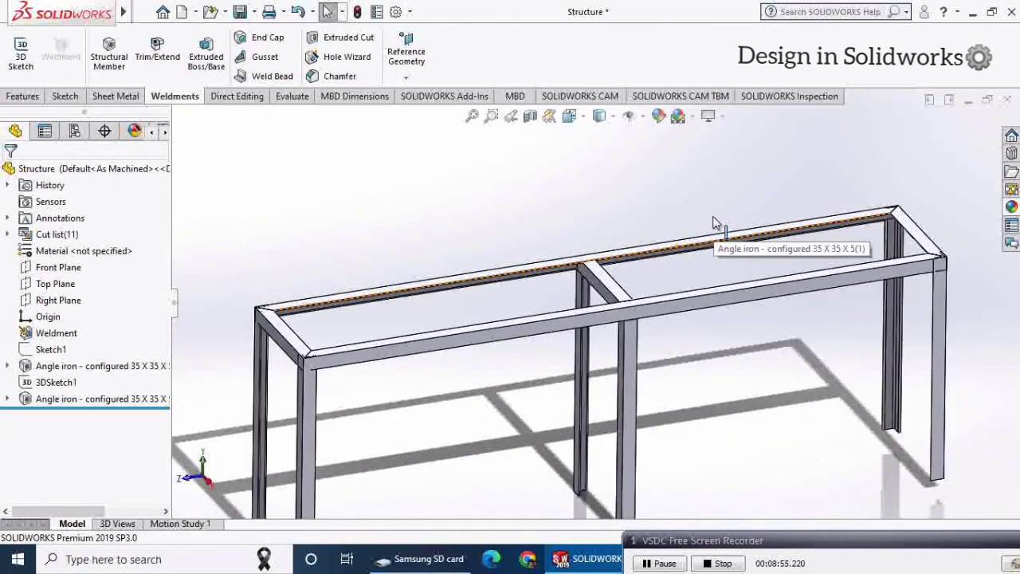
click(237, 11)
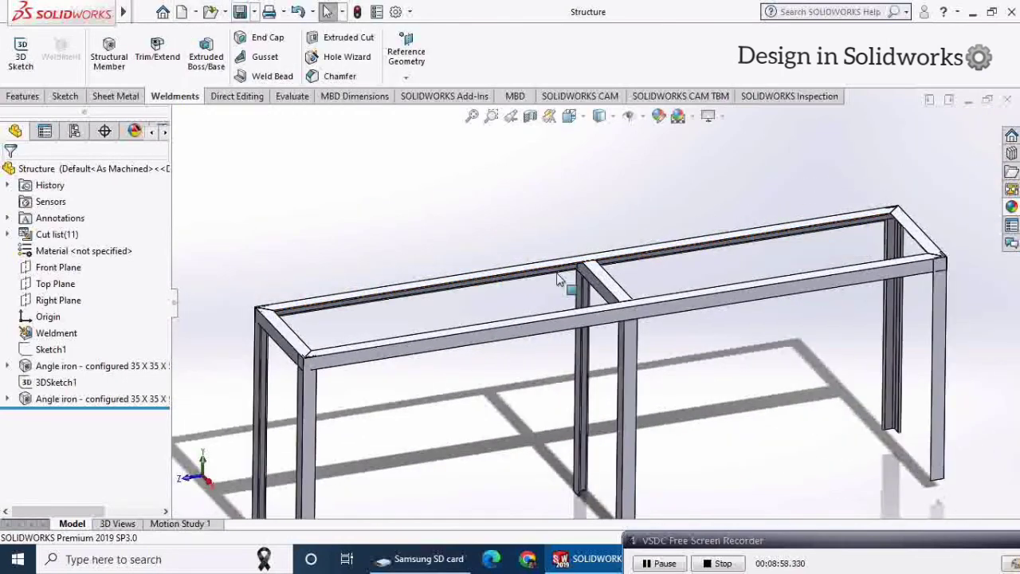
scroll(553, 220, up, 3)
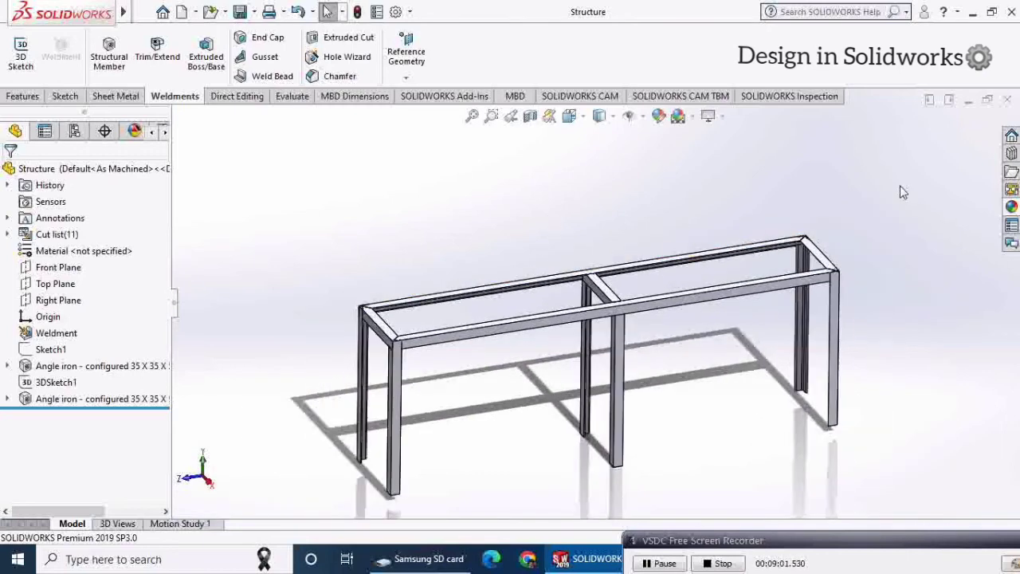
Apply the polished steel metal appearance to the top frame's angle-iron feature
click(1011, 206)
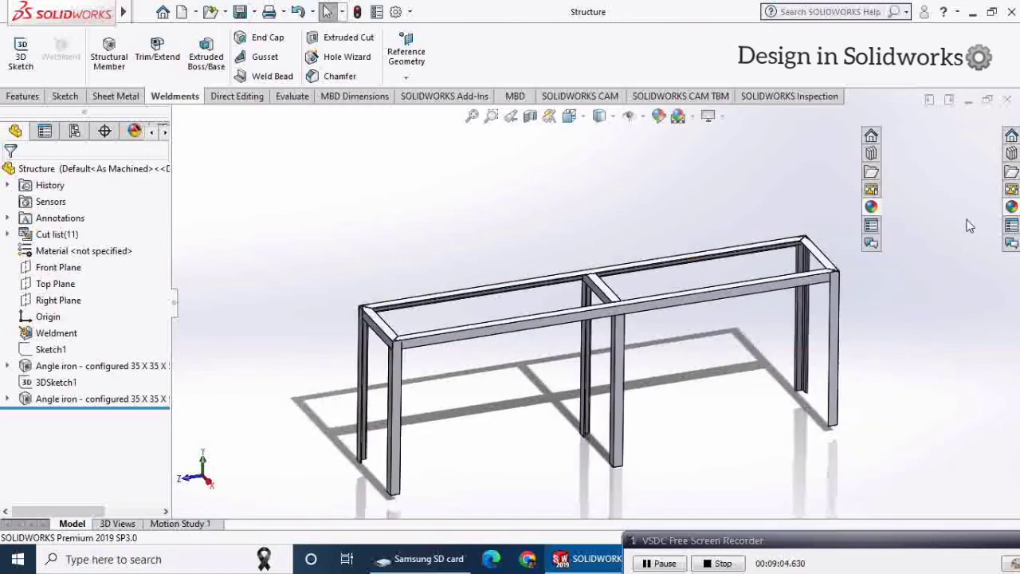
click(949, 177)
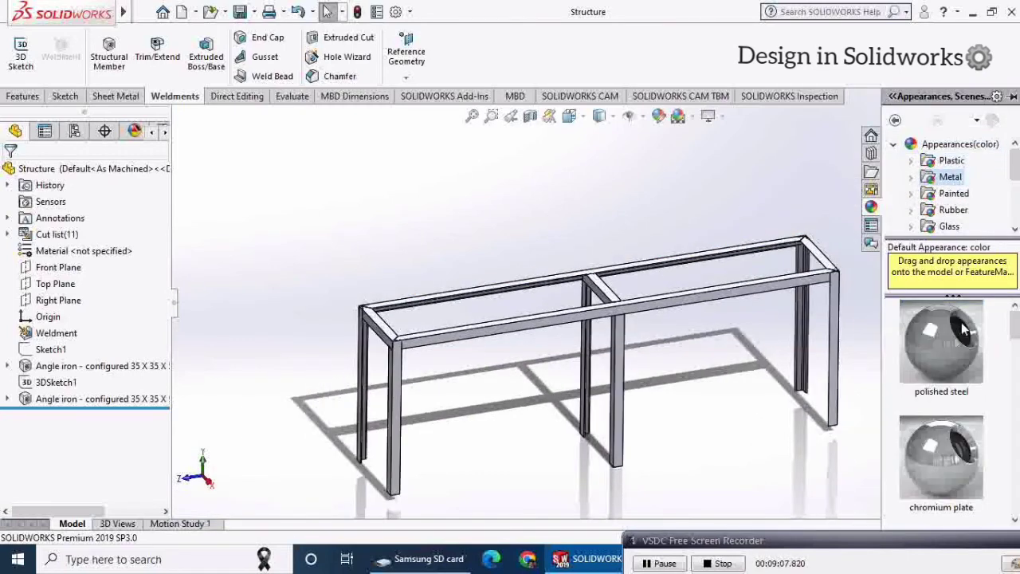
drag(941, 341, 629, 307)
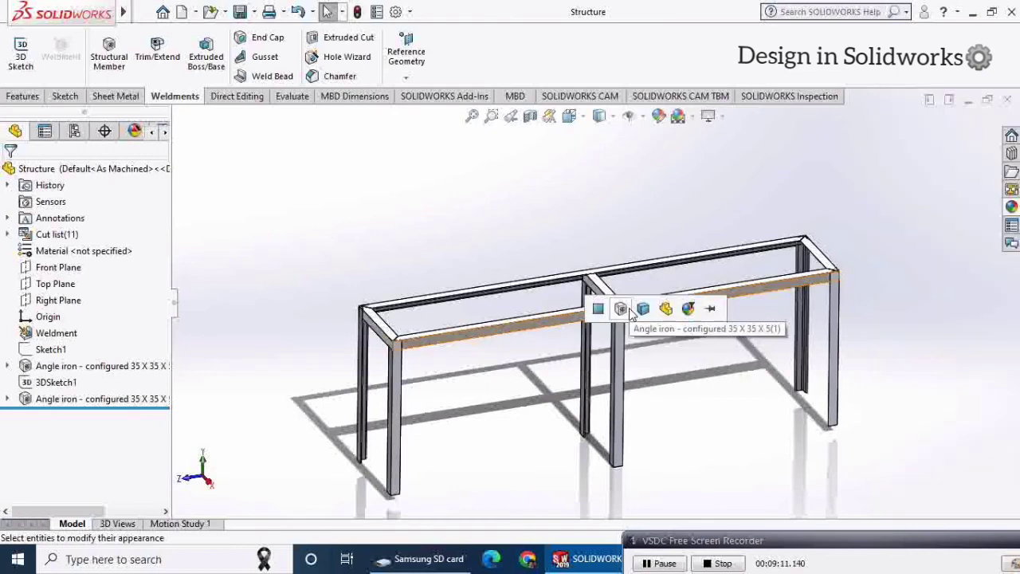
click(619, 312)
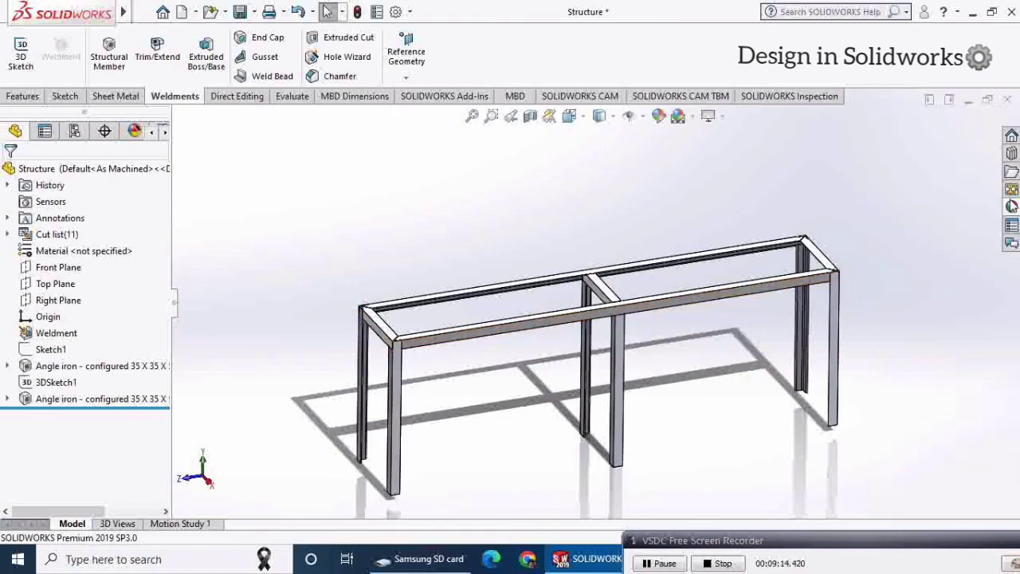
Apply the polished steel appearance to the legs' angle-iron feature and save the Structure part
click(1014, 209)
click(834, 335)
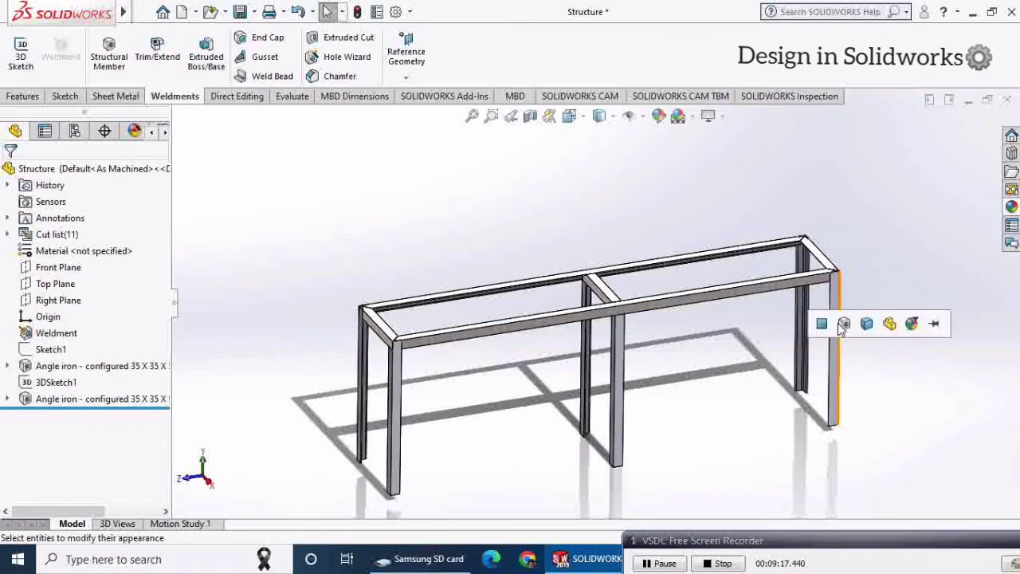
click(555, 390)
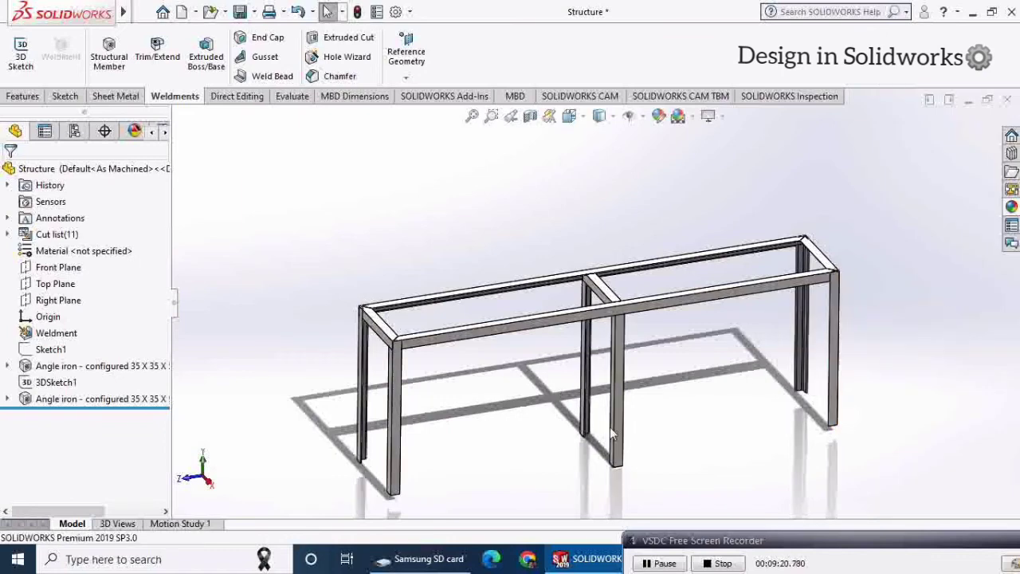
click(239, 11)
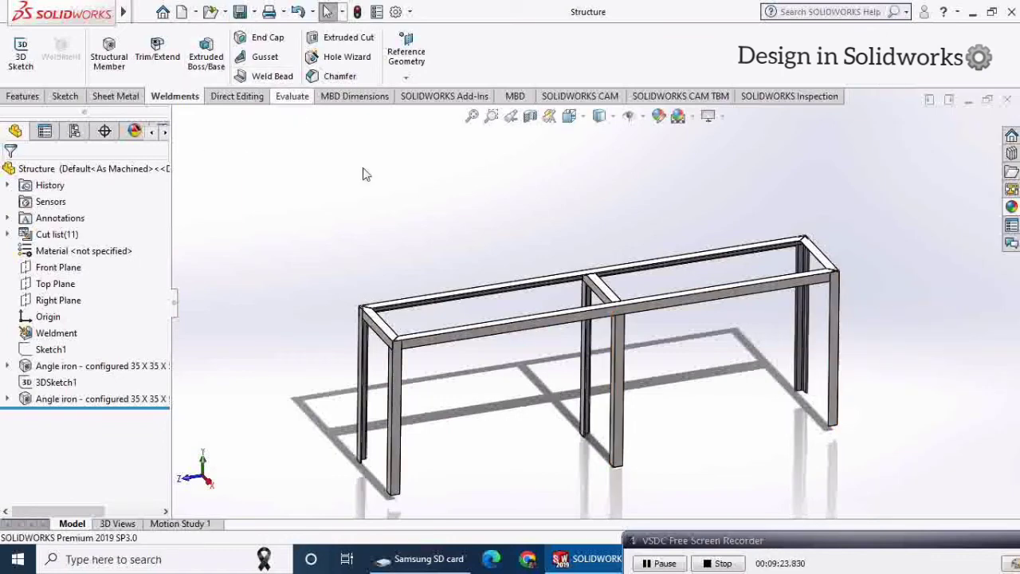
middle_drag(518, 375, 647, 502)
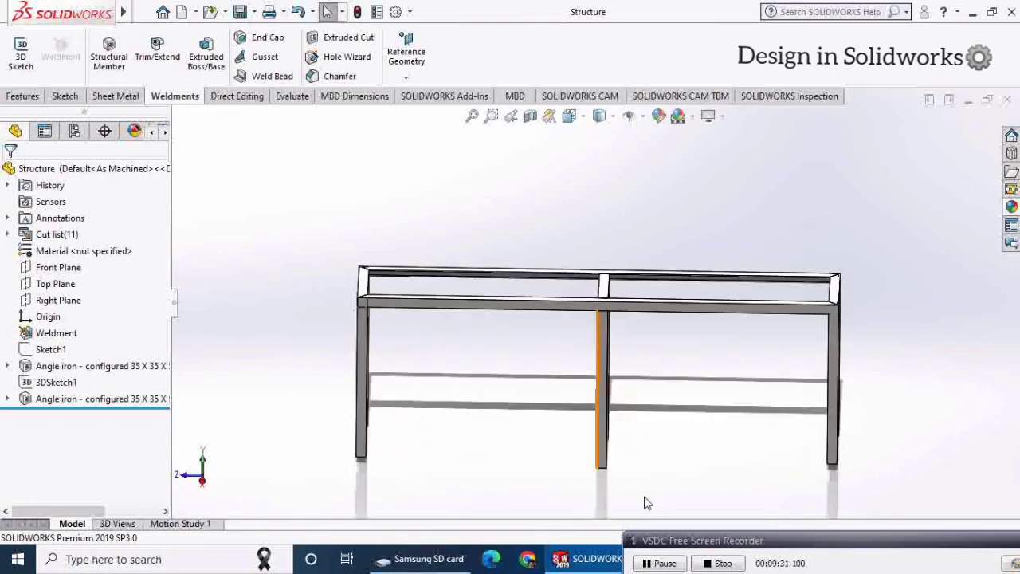
click(587, 117)
click(649, 162)
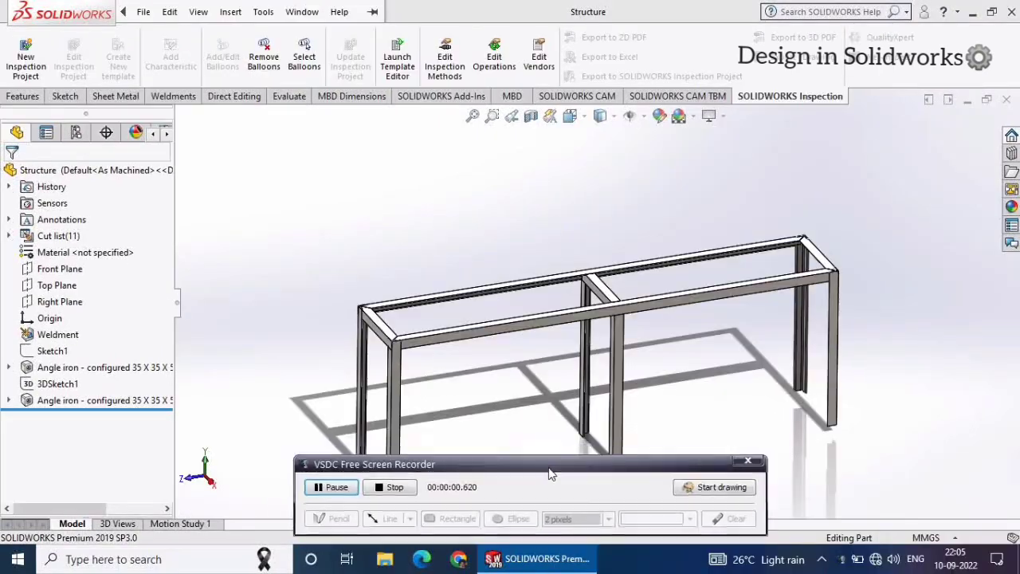
Start a new sketch on the upper face of the top frame's end member, viewed normal to it
middle_drag(488, 381, 466, 313)
scroll(486, 309, down, 3)
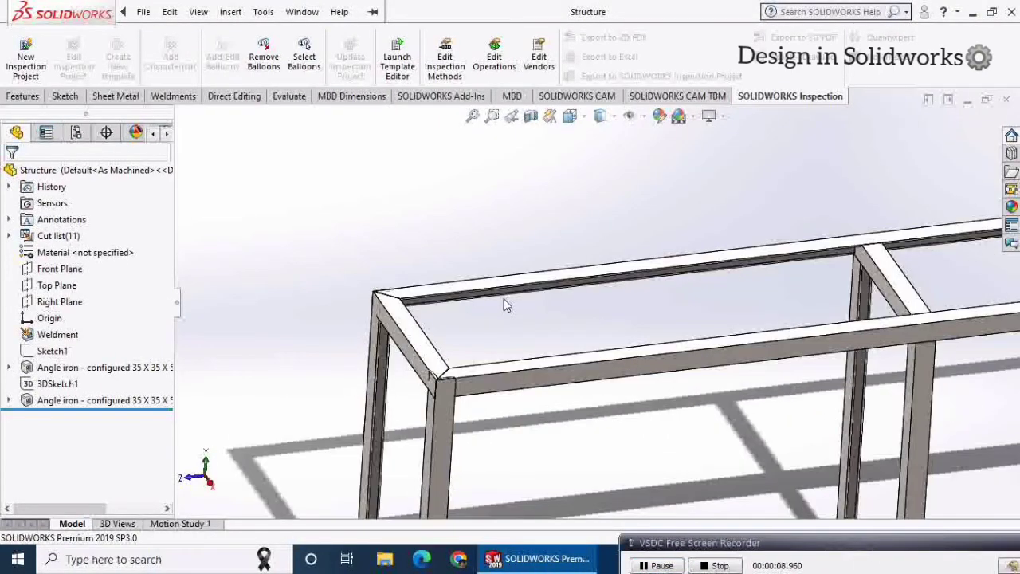
click(411, 335)
click(549, 291)
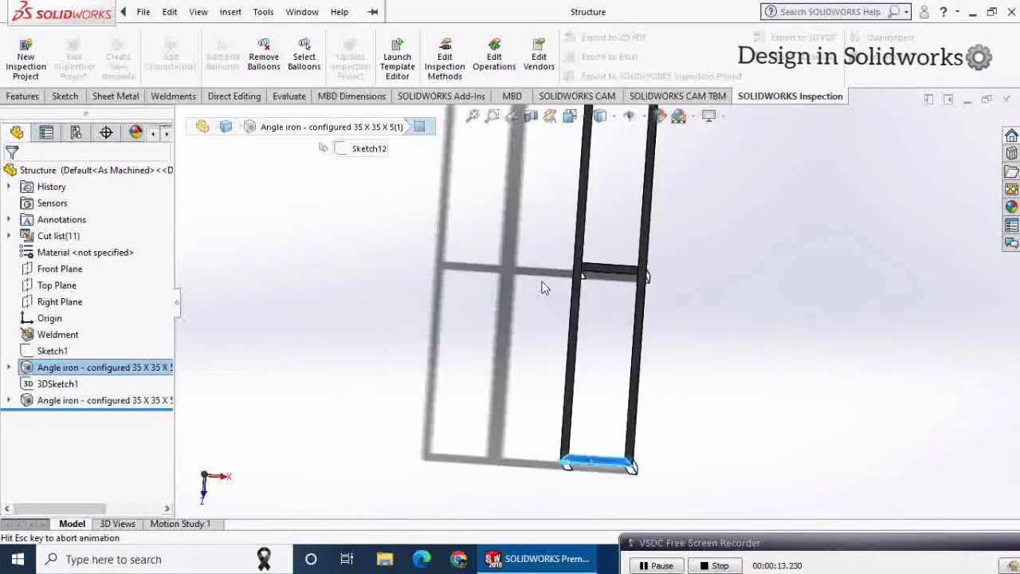
click(66, 96)
click(21, 52)
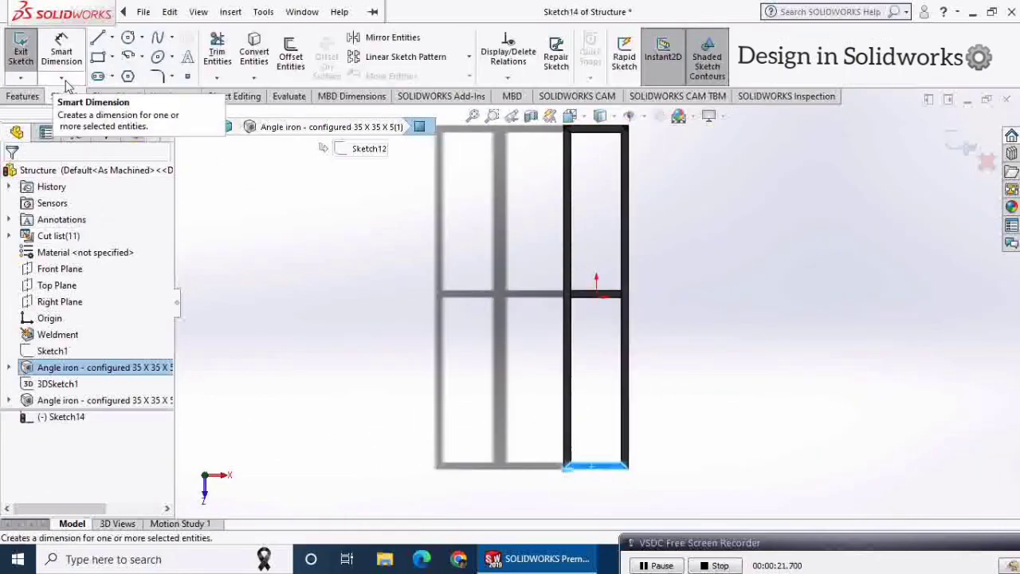
Sketch a 320 x 1700 mm center rectangle from the cross member's middle to the top frame's outer corner
click(97, 58)
click(69, 229)
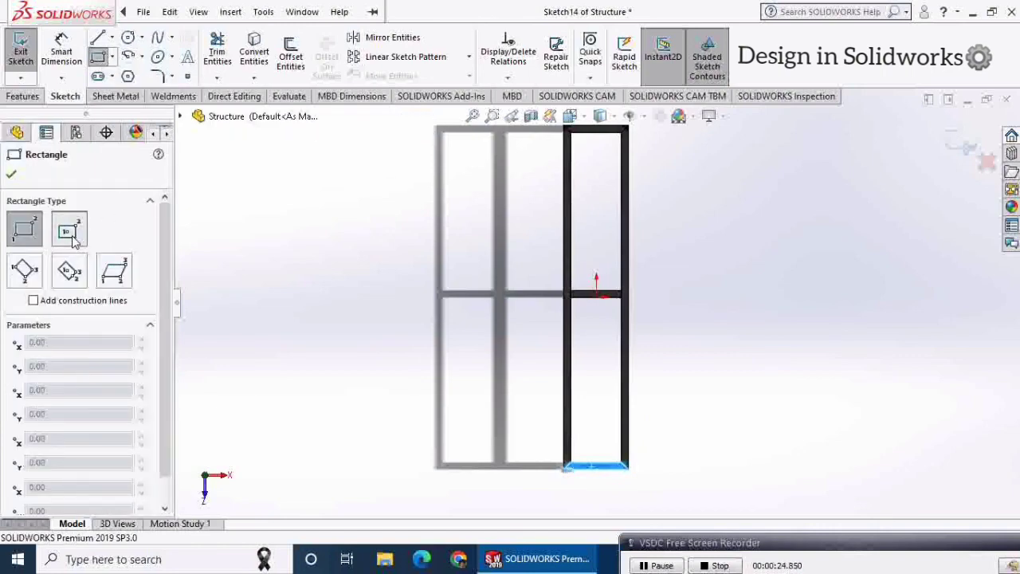
click(596, 297)
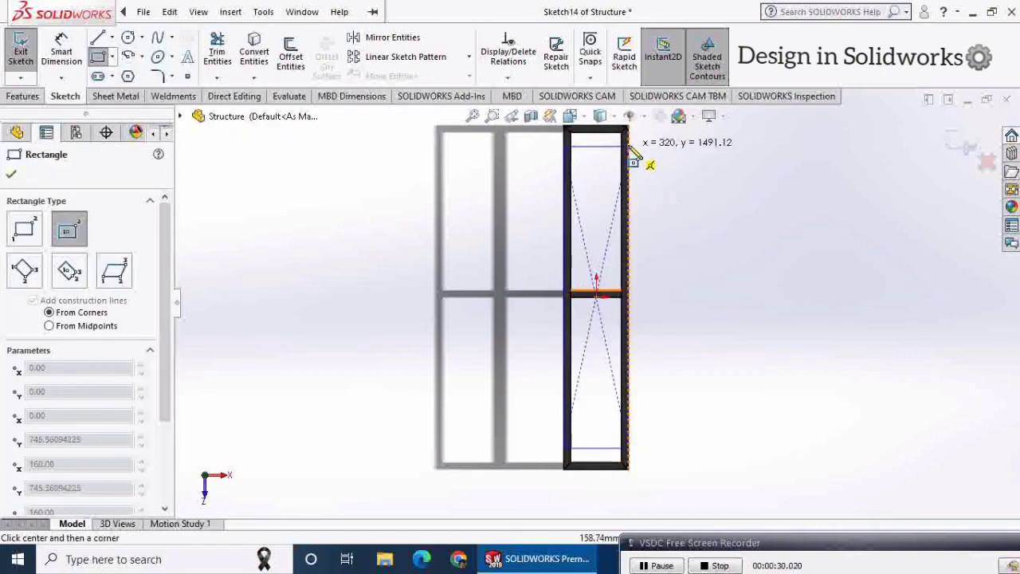
scroll(631, 150, down, 3)
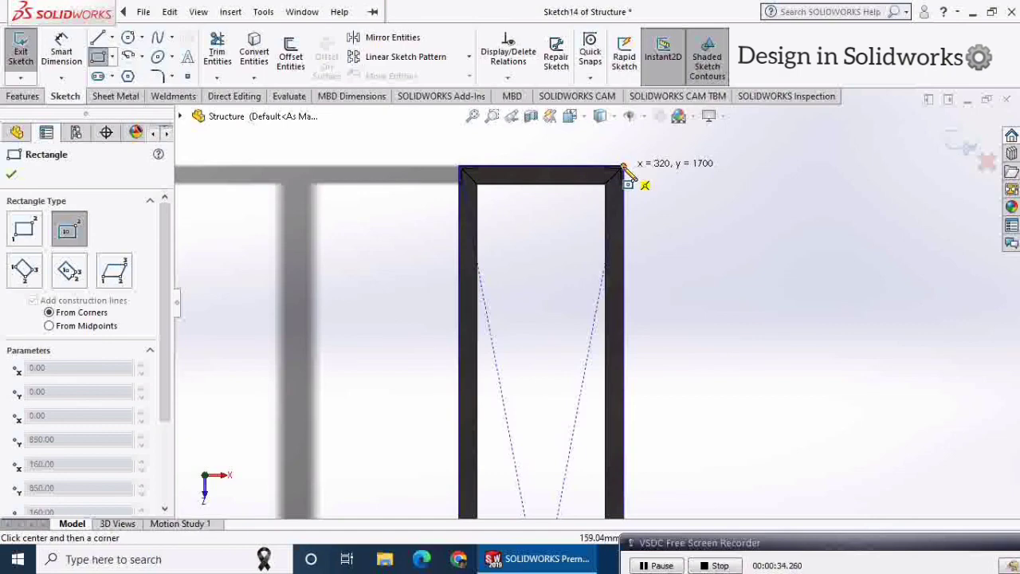
click(624, 169)
scroll(674, 248, up, 3)
middle_drag(674, 248, 653, 228)
click(11, 174)
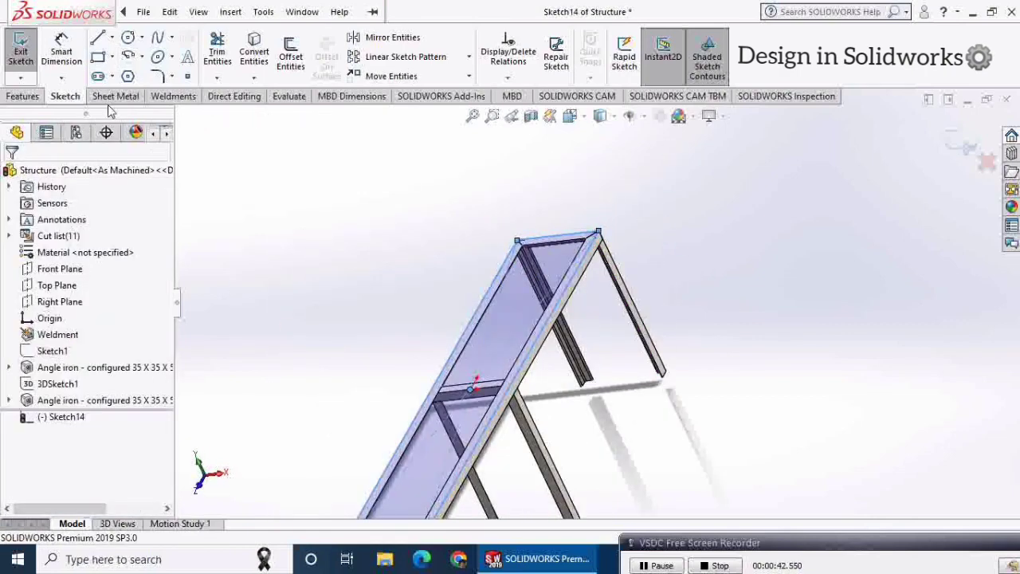
Create a 3 mm thick sheet metal base flange from the rectangle, with reversed direction and without merging the result
click(117, 96)
click(29, 49)
middle_drag(594, 284, 589, 235)
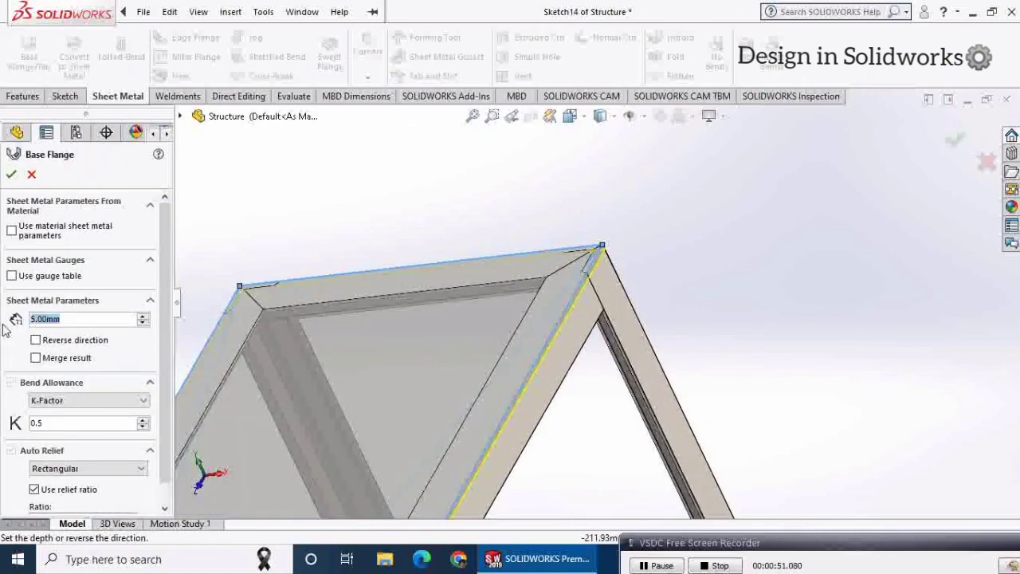
text(3)
key(Return)
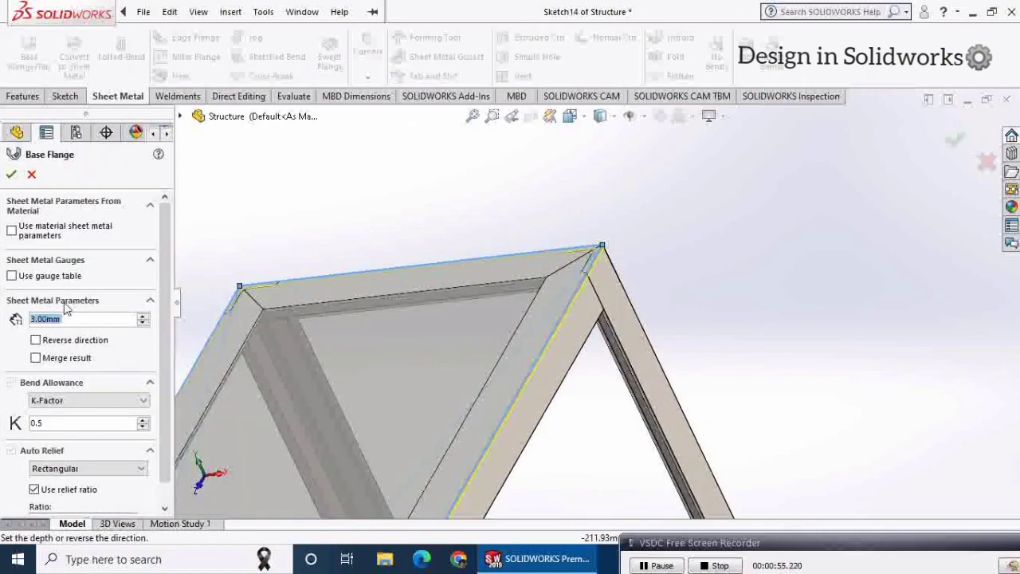
click(36, 340)
click(11, 174)
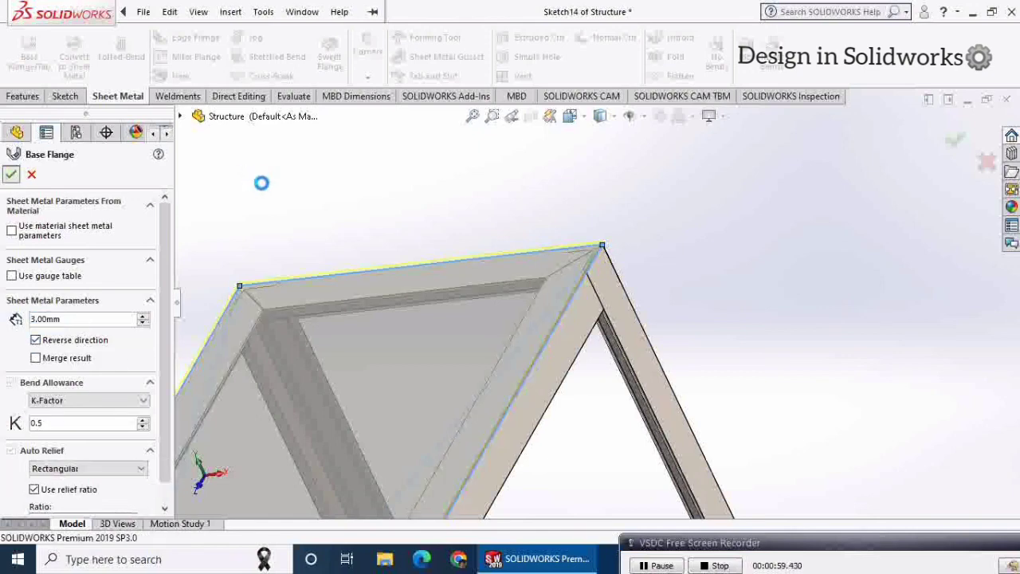